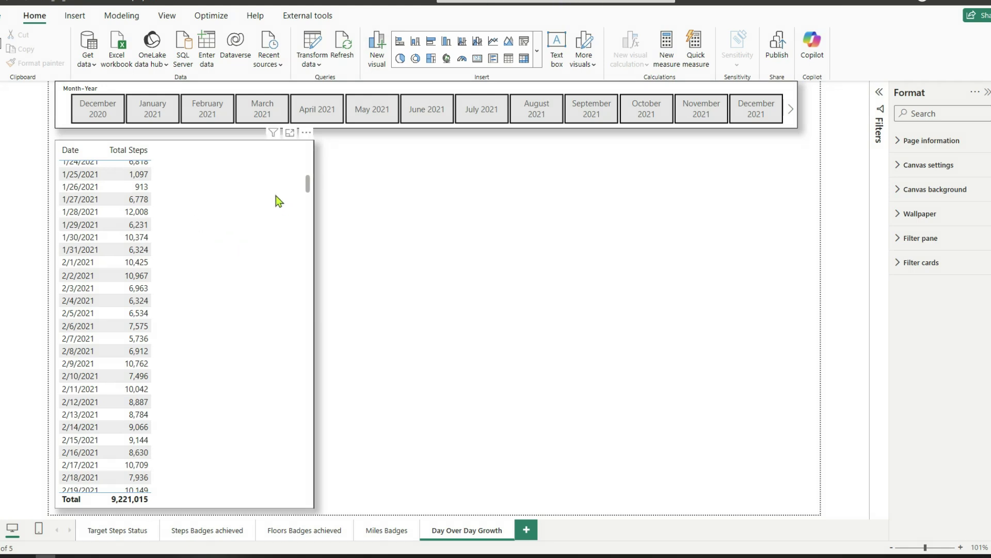
- Inspect the fields behind the month tile slicer and the Date and Total Steps table
{"action": "left_click", "coordinate": [773, 89]}
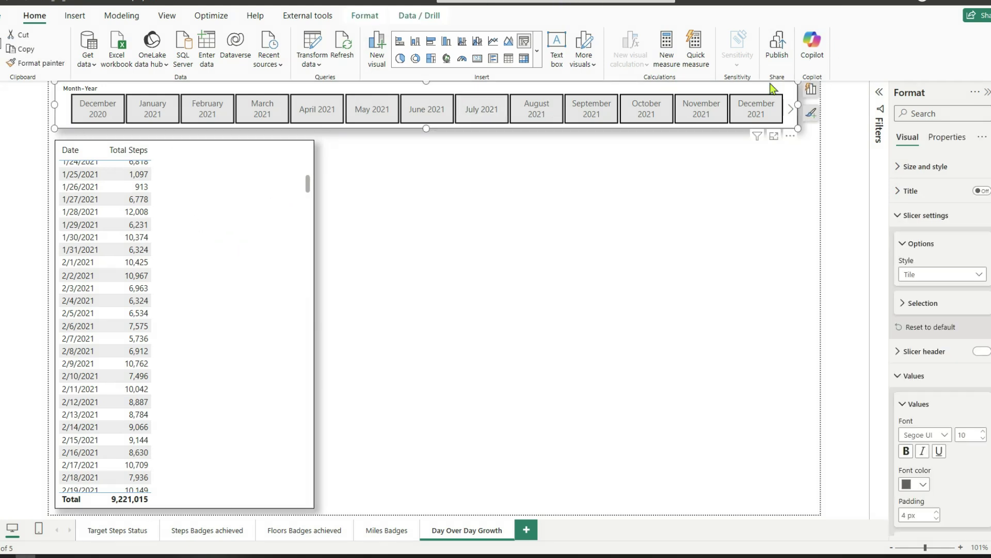
{"action": "left_click", "coordinate": [812, 89]}
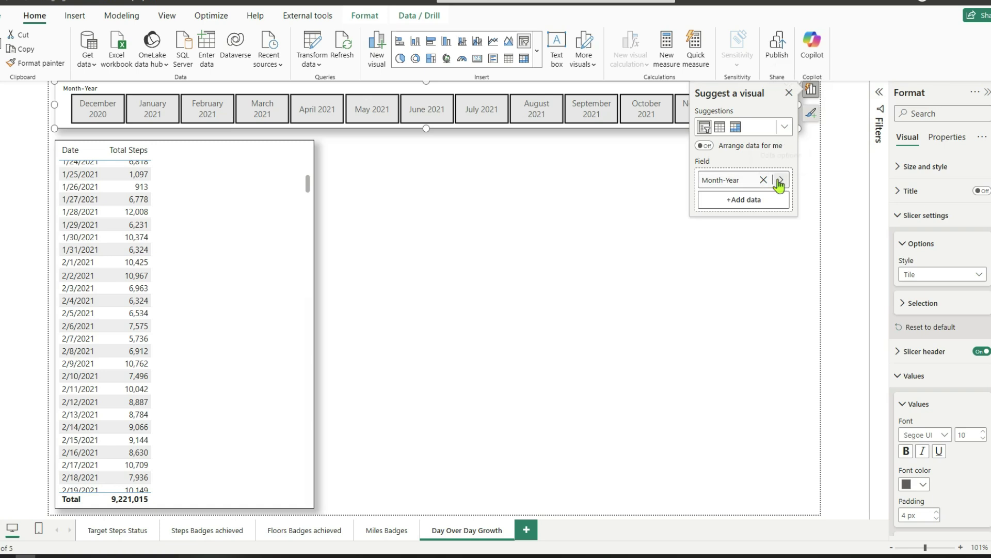
{"action": "left_click", "coordinate": [779, 180]}
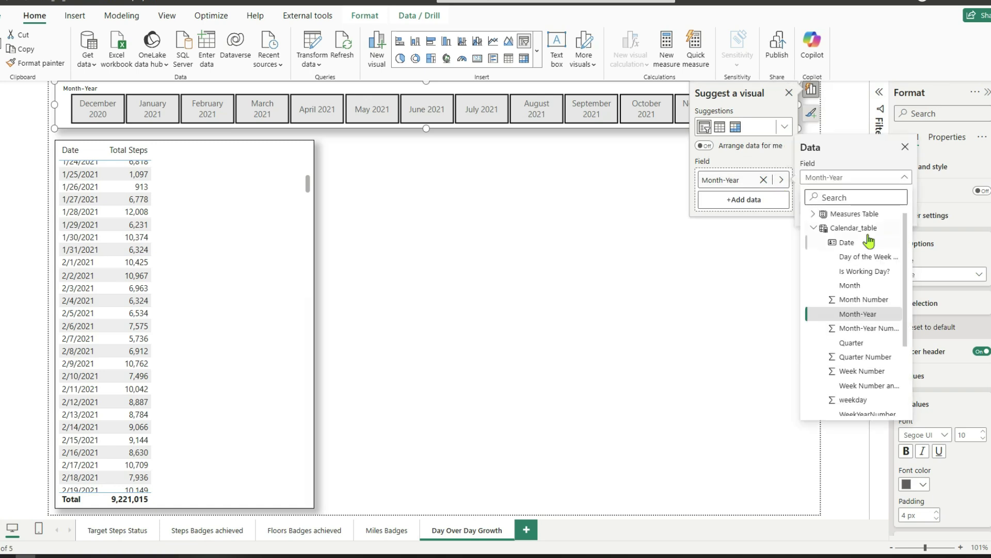
{"action": "left_click", "coordinate": [313, 267]}
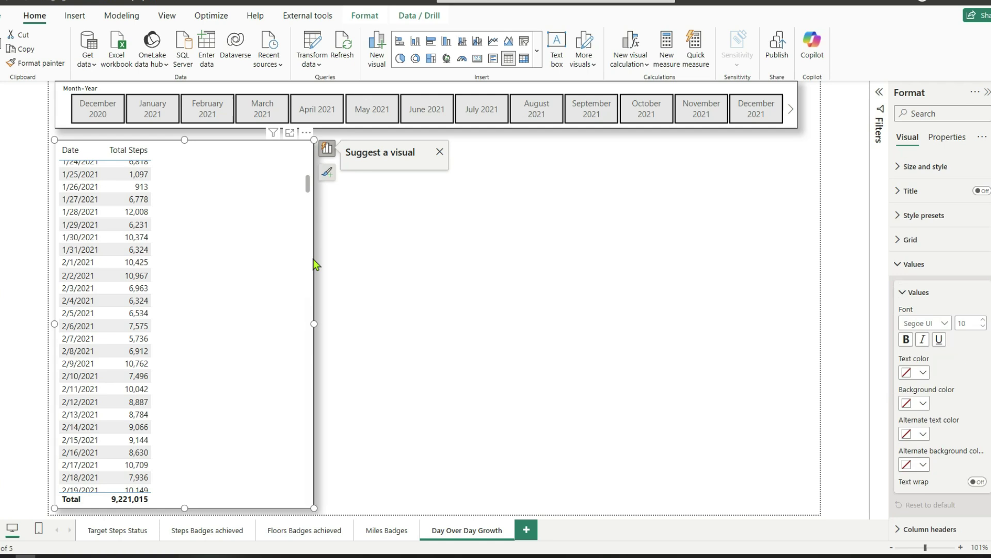
{"action": "left_click", "coordinate": [326, 149]}
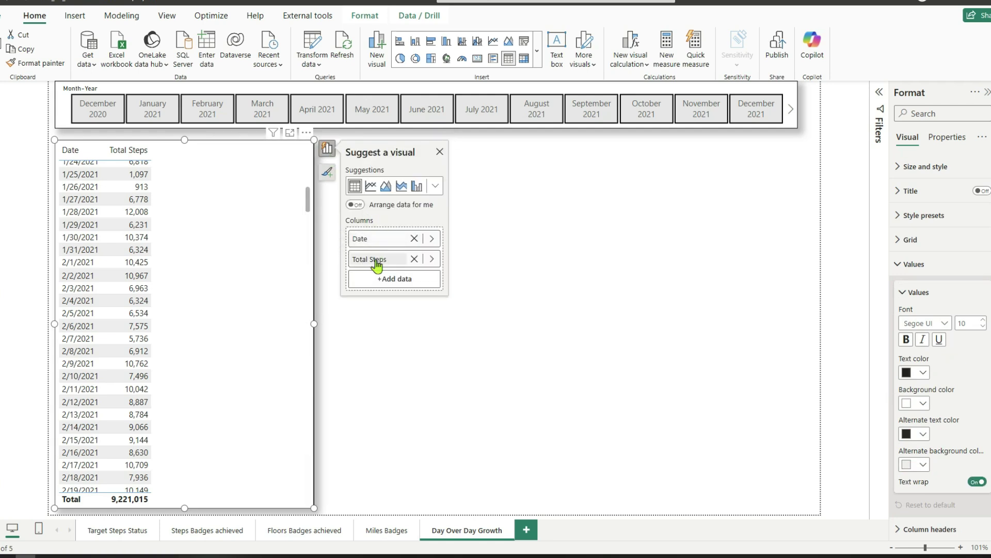
{"action": "left_click", "coordinate": [505, 237]}
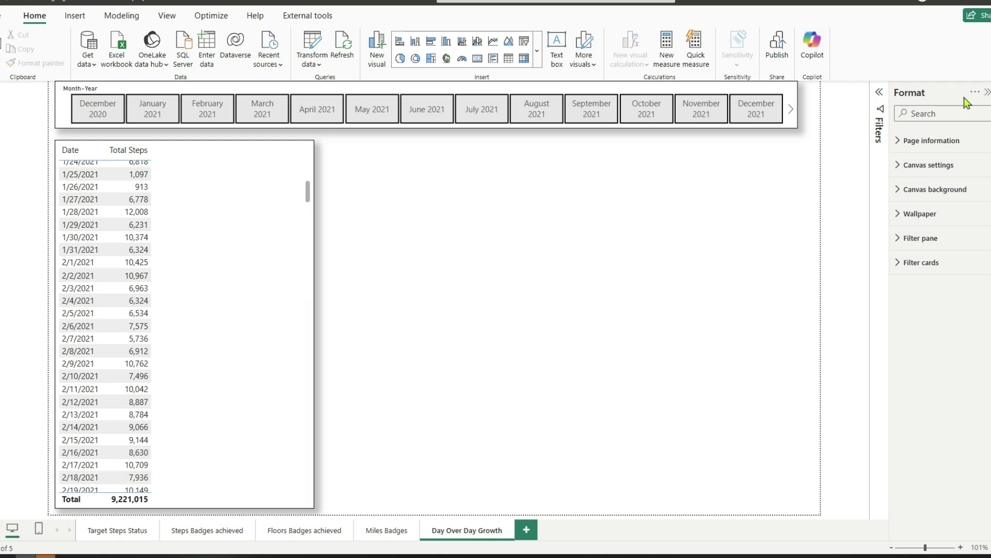
- Start a new measure named Previous Day Steps in the Measures Table
{"action": "left_click", "coordinate": [986, 119]}
{"action": "right_click", "coordinate": [945, 135]}
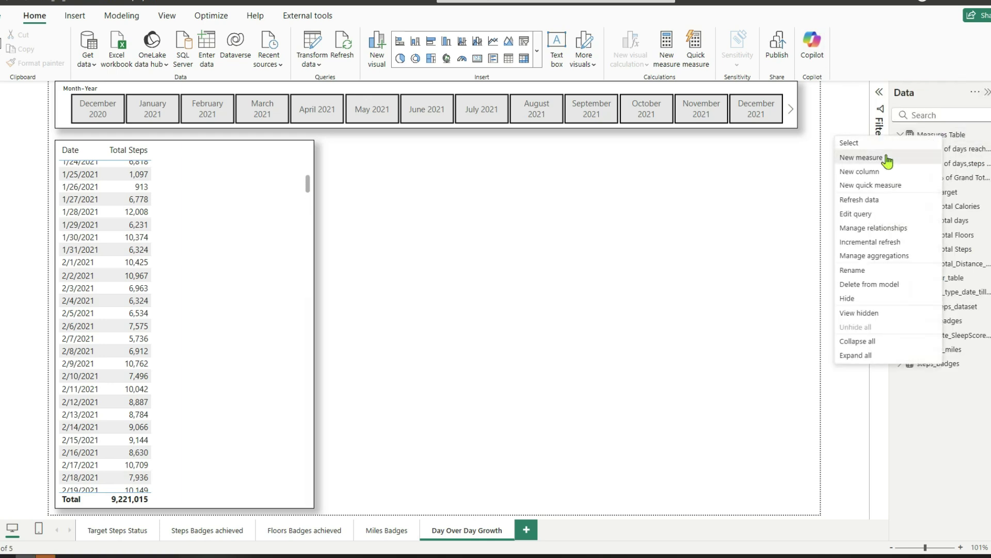
{"action": "key", "text": "Escape"}
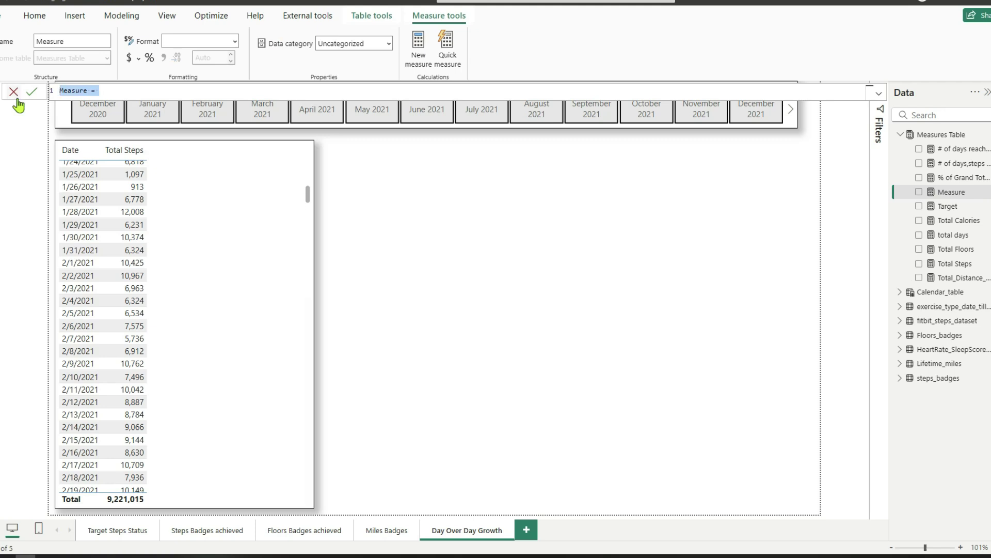
{"action": "type", "text": "Previous Day"}
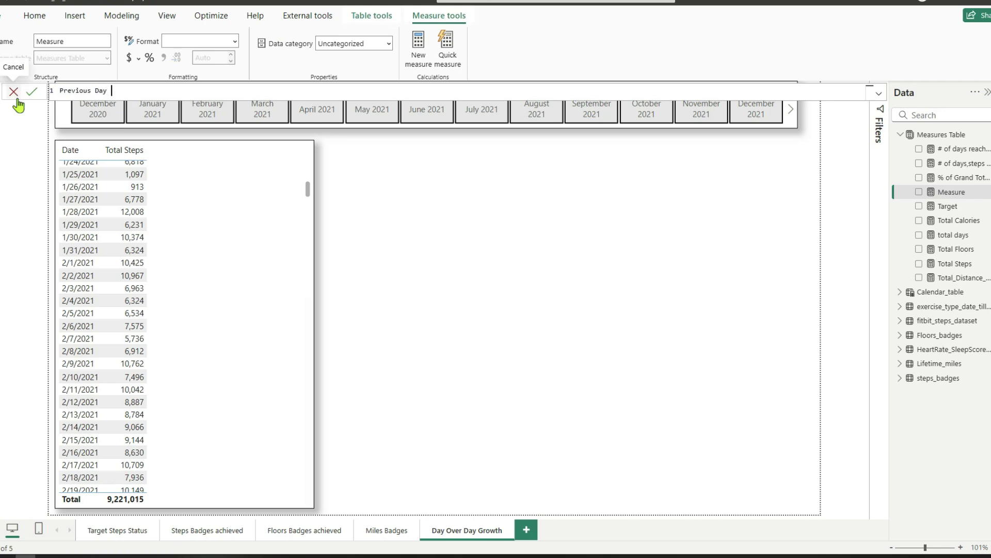
{"action": "type", "text": " Steps ="}
{"action": "key", "text": "shift+Return"}
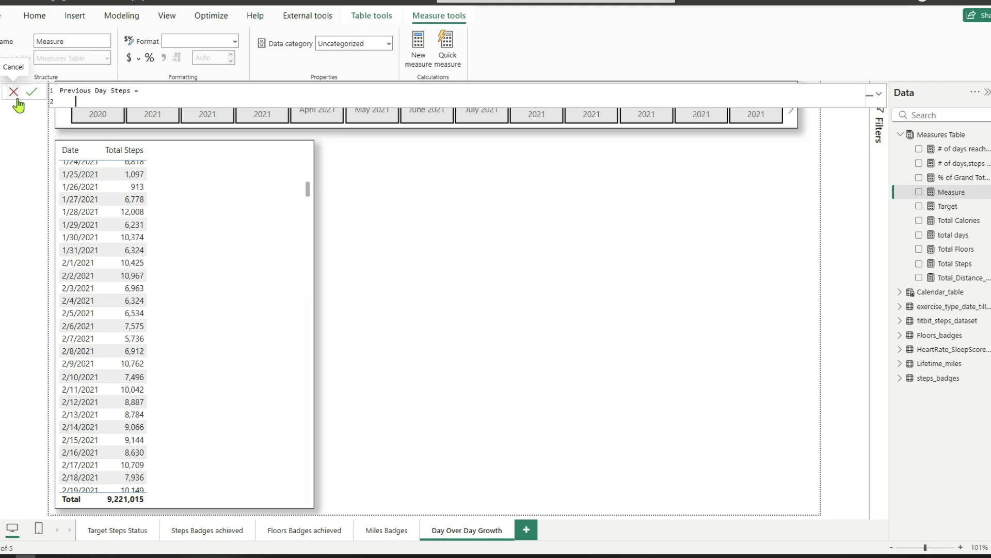
- Begin the measure's formula with CALCULATE on [Total Steps] as its expression
{"action": "type", "text": "CALCULATE("}
{"action": "key", "text": "shift+Return"}
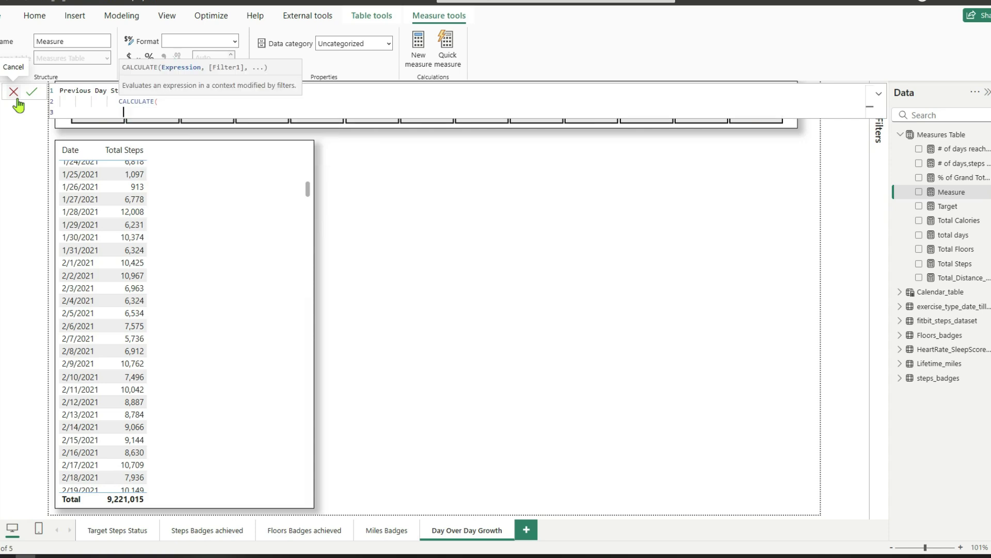
{"action": "type", "text": "[Total Steps]"}
{"action": "key", "text": "Down"}
{"action": "key", "text": "Down"}
{"action": "key", "text": "Down"}
{"action": "key", "text": "Tab"}
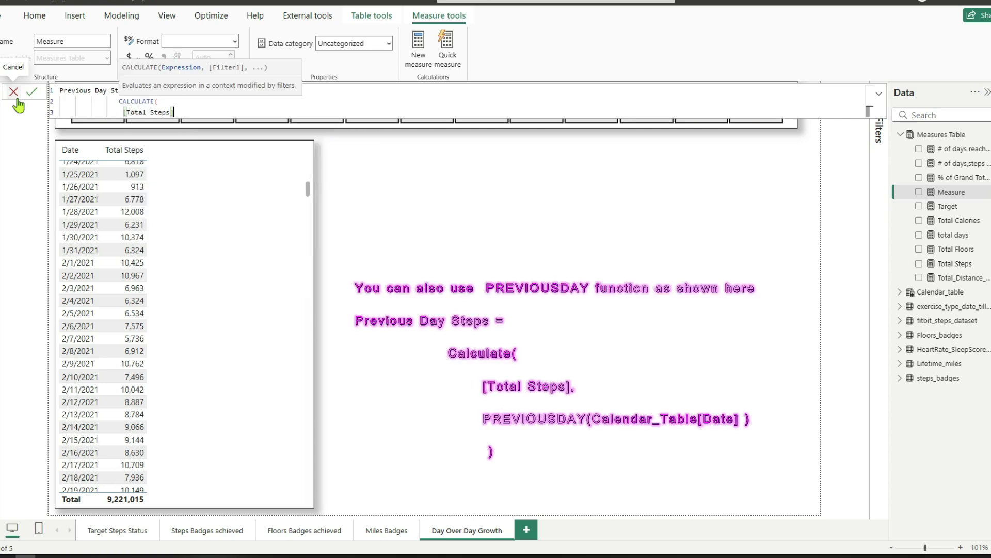
{"action": "type", "text": ","}
{"action": "key", "text": "shift+Return"}
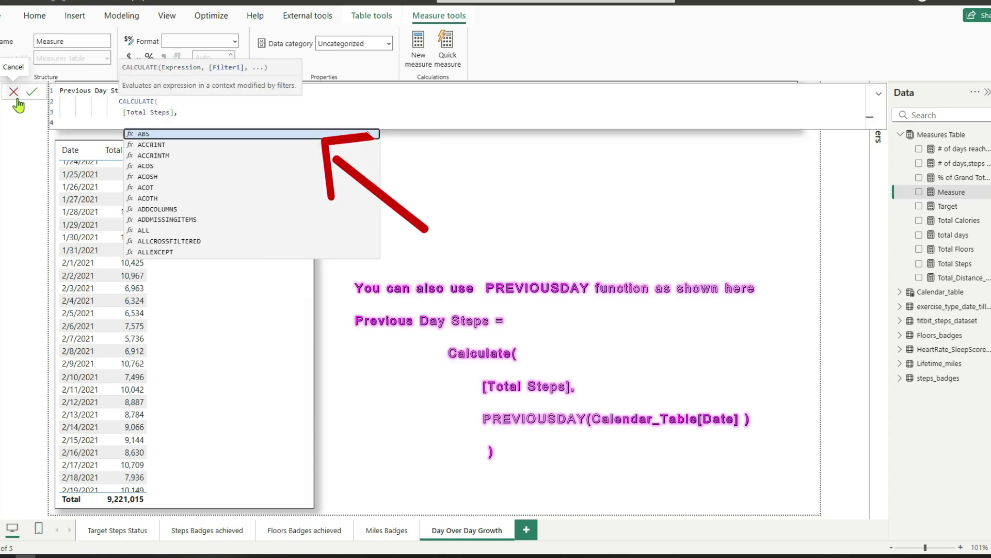
- Complete the formula with the filter DATEADD(Calendar_table[Date],-1,DAY), commit the measure and add it to the table
{"action": "type", "text": "DATEADD("}
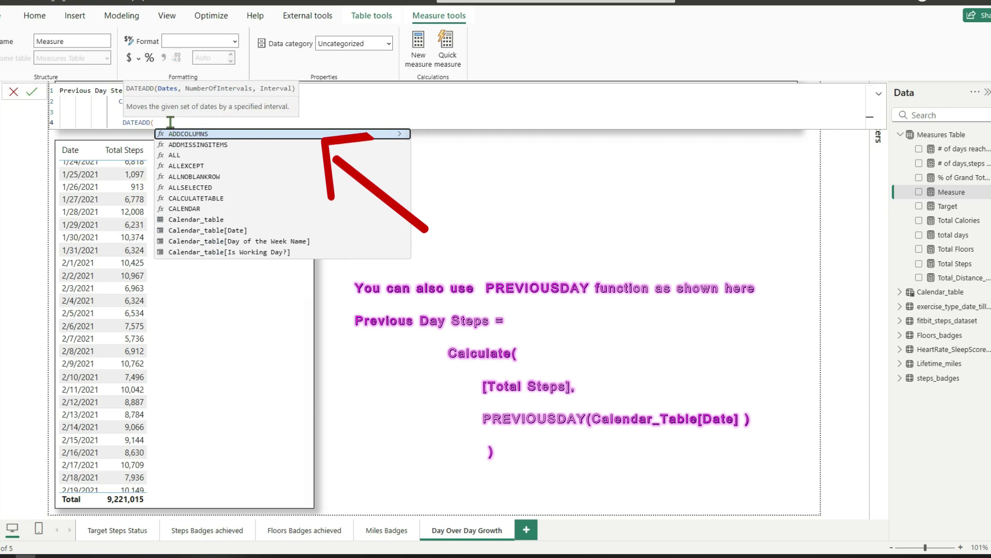
{"action": "type", "text": "Calendar_table[Date]"}
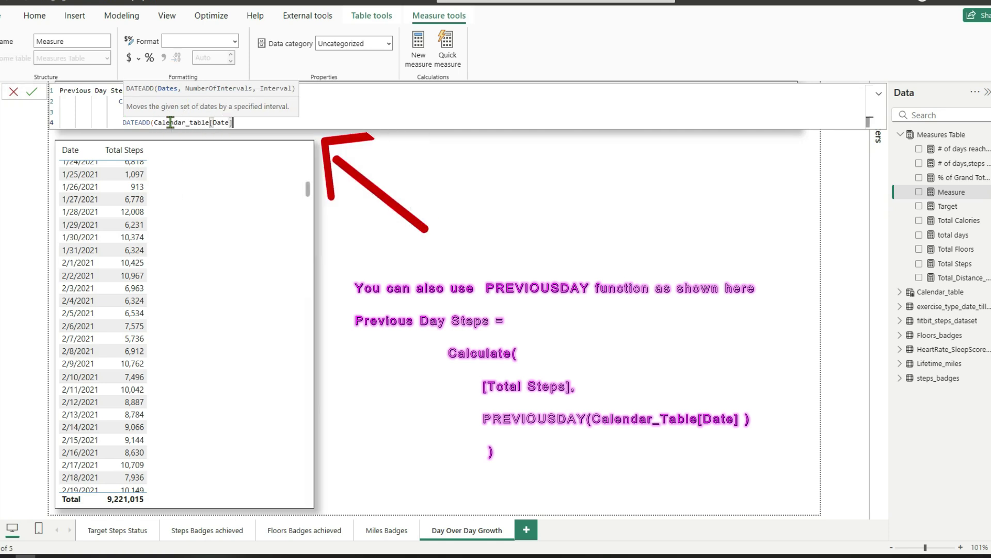
{"action": "type", "text": ",-1,"}
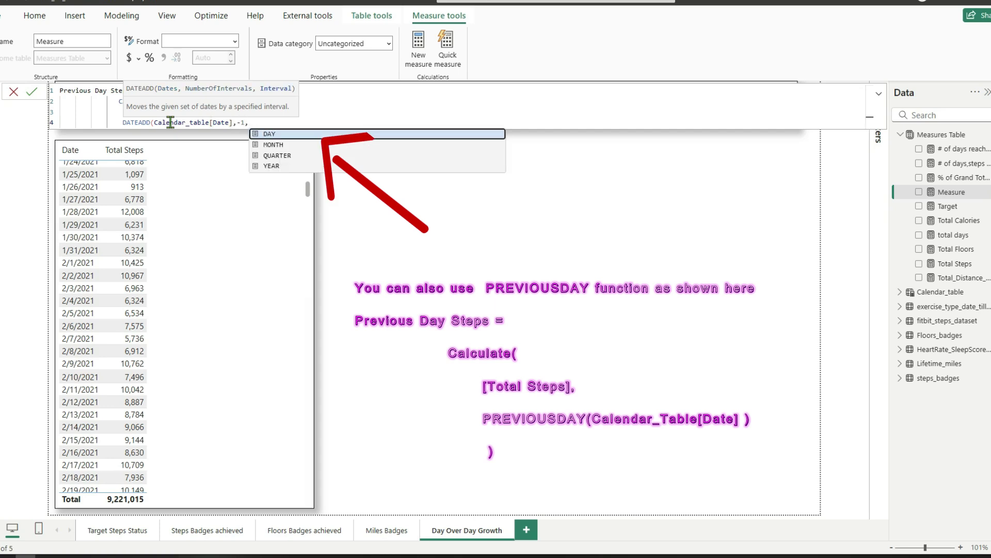
{"action": "key", "text": "Tab"}
{"action": "type", "text": ")"}
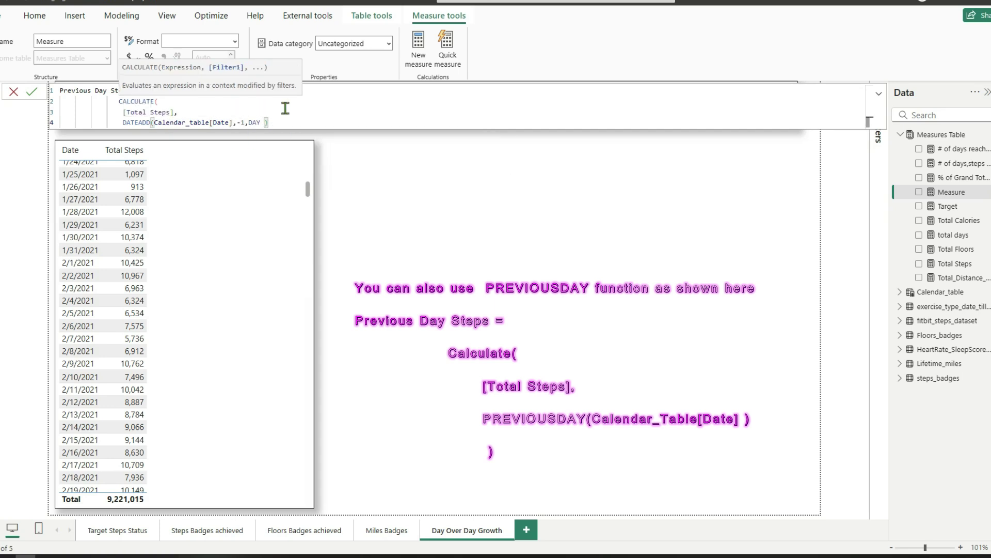
{"action": "left_click", "coordinate": [31, 91]}
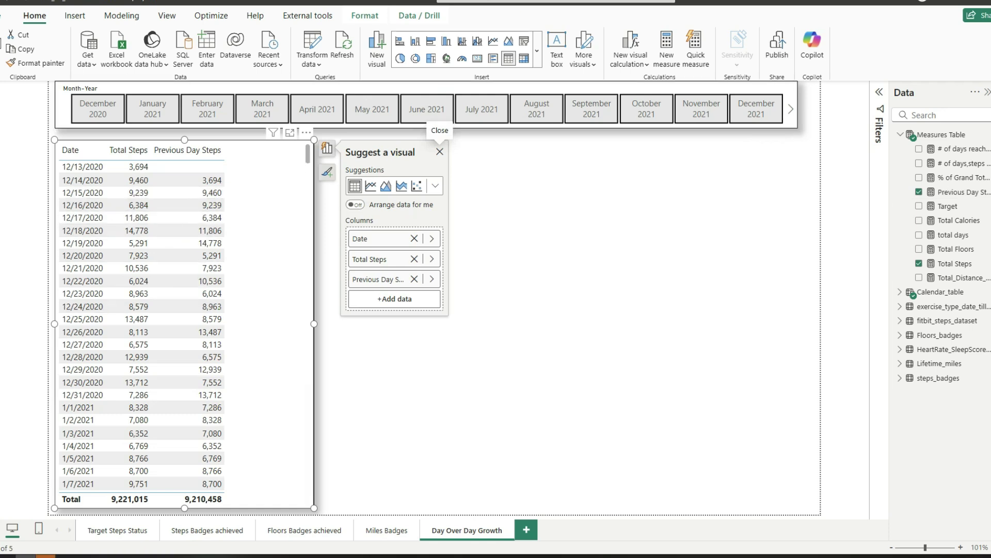
- Create a measure DayOverDay Diff that subtracts [Previous Day Steps] from [Total Steps]
{"action": "left_click", "coordinate": [666, 49]}
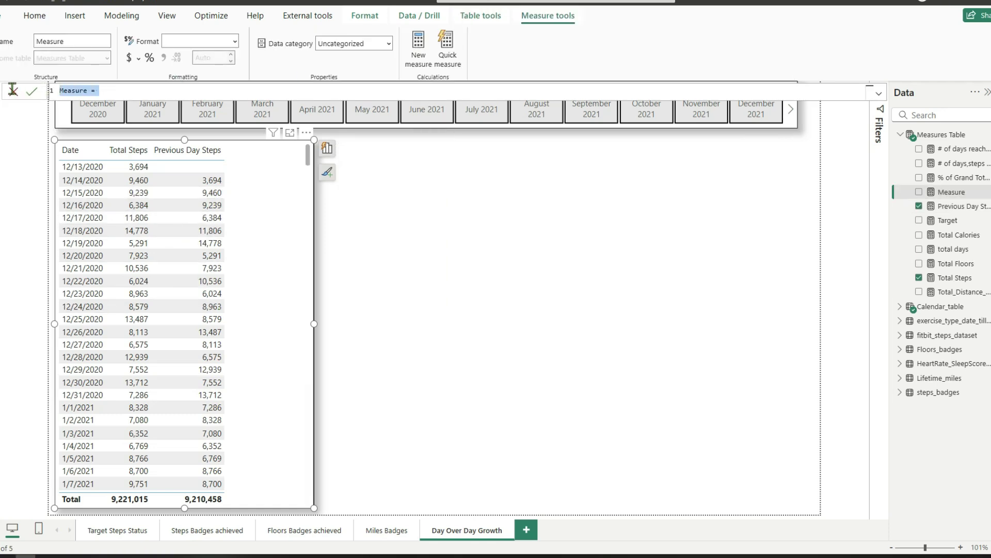
{"action": "type", "text": "DayOverDay Diff ="}
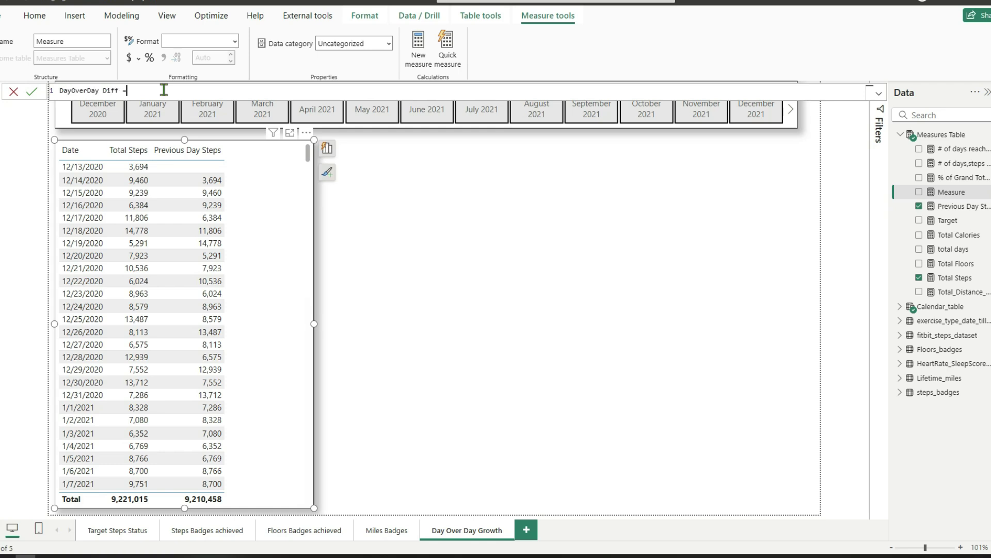
{"action": "type", "text": "[Total Steps]"}
{"action": "key", "text": "Down"}
{"action": "key", "text": "Down"}
{"action": "key", "text": "Down"}
{"action": "key", "text": "Tab"}
{"action": "type", "text": "- [Previous Day Steps]"}
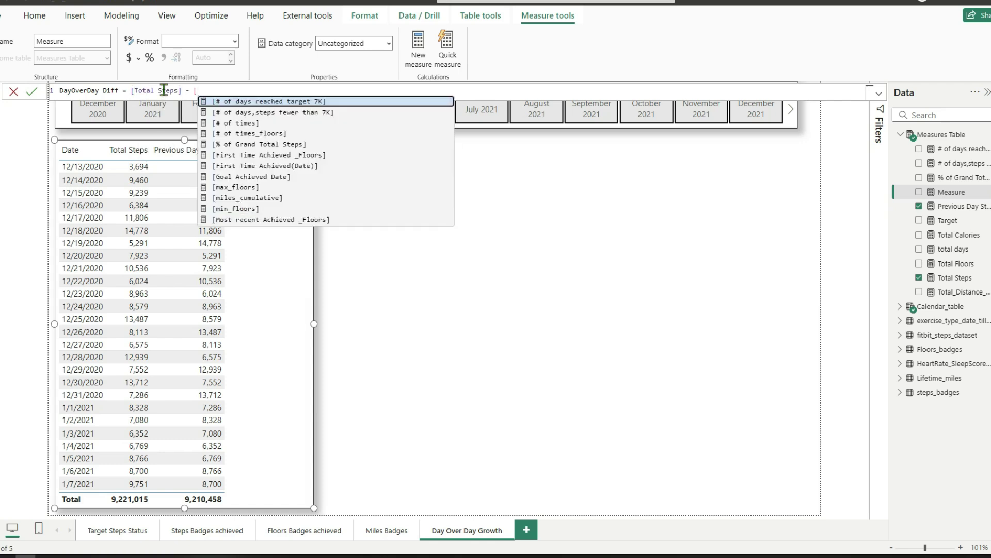
{"action": "key", "text": "Tab"}
{"action": "left_click", "coordinate": [31, 92]}
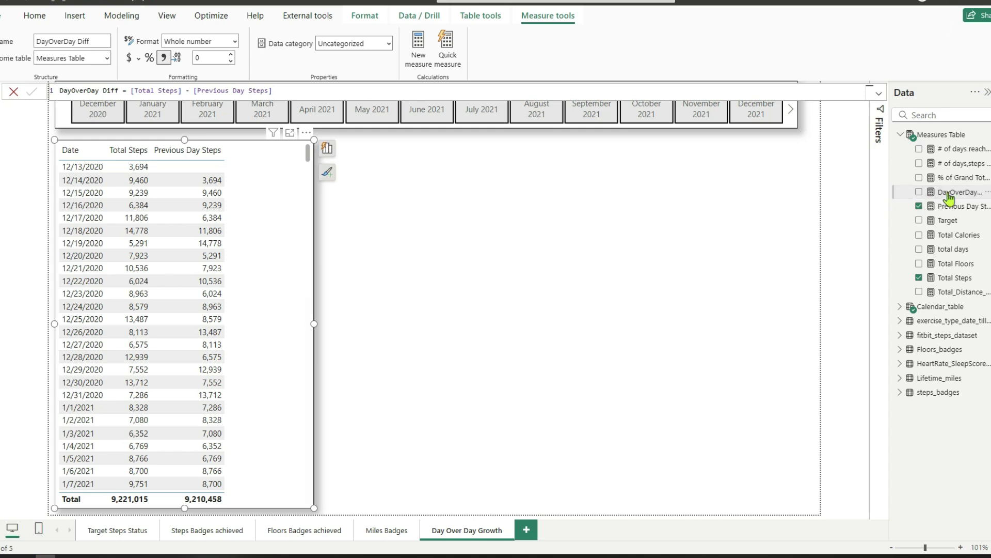
- Add DayOverDay Diff to the table and remove the Previous Day Steps column from it
{"action": "left_click_drag", "start_coordinate": [956, 192], "coordinate": [276, 252]}
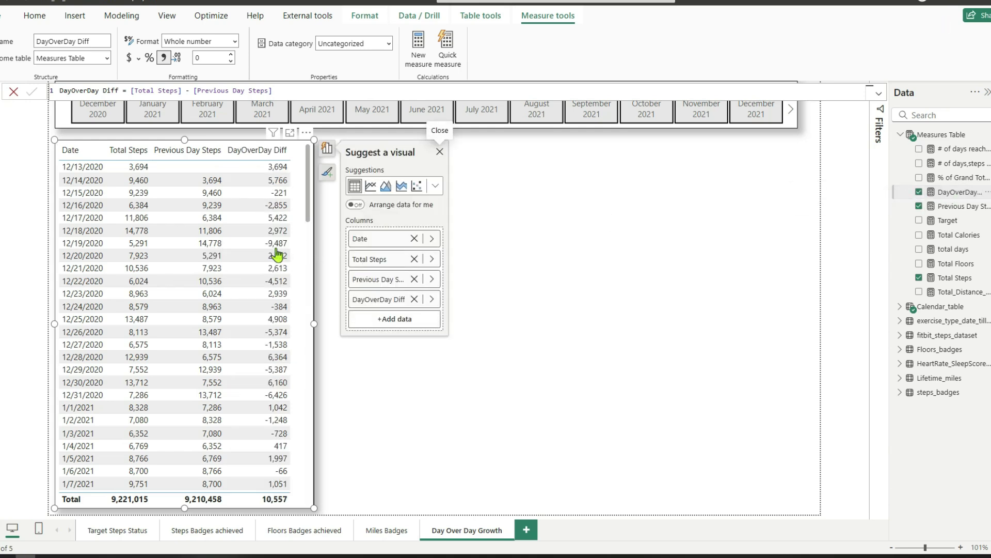
{"action": "left_click", "coordinate": [414, 280]}
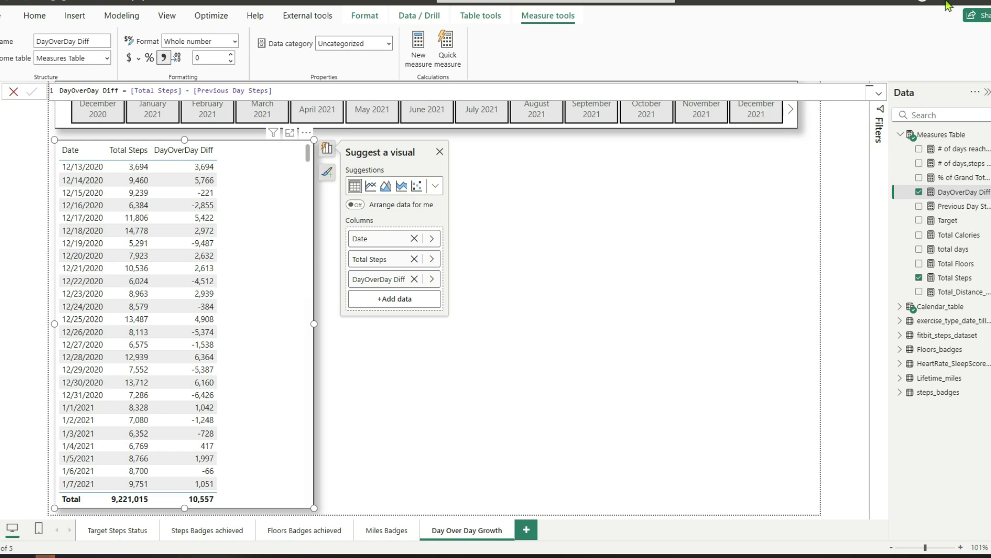
- Insert an IF condition with ISINSCOPE(Calendar_table[Date]) ahead of the subtraction in the DayOverDay Diff formula
{"action": "left_click", "coordinate": [130, 91]}
{"action": "type", "text": "IFIisi"}
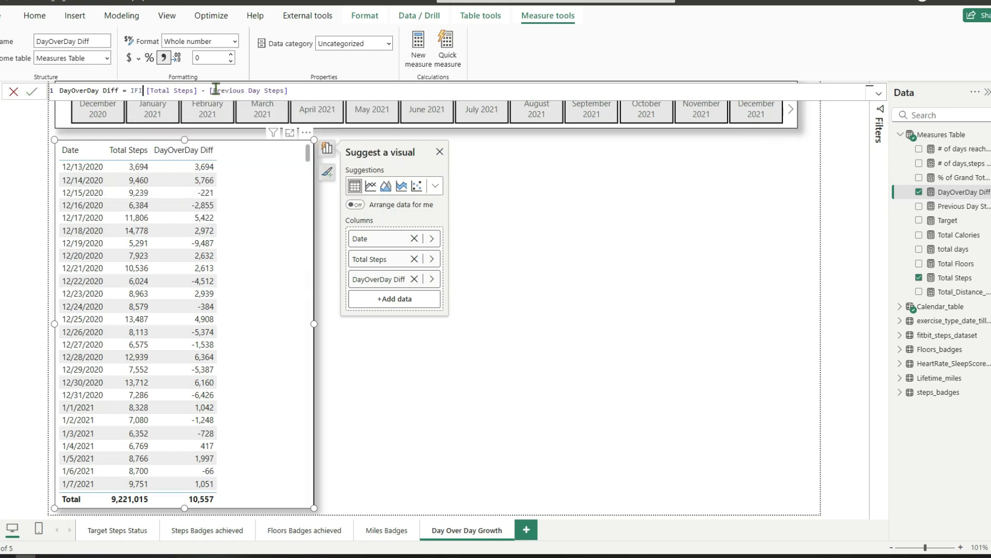
{"action": "key", "text": "BackSpace"}
{"action": "key", "text": "BackSpace"}
{"action": "key", "text": "BackSpace"}
{"action": "key", "text": "BackSpace"}
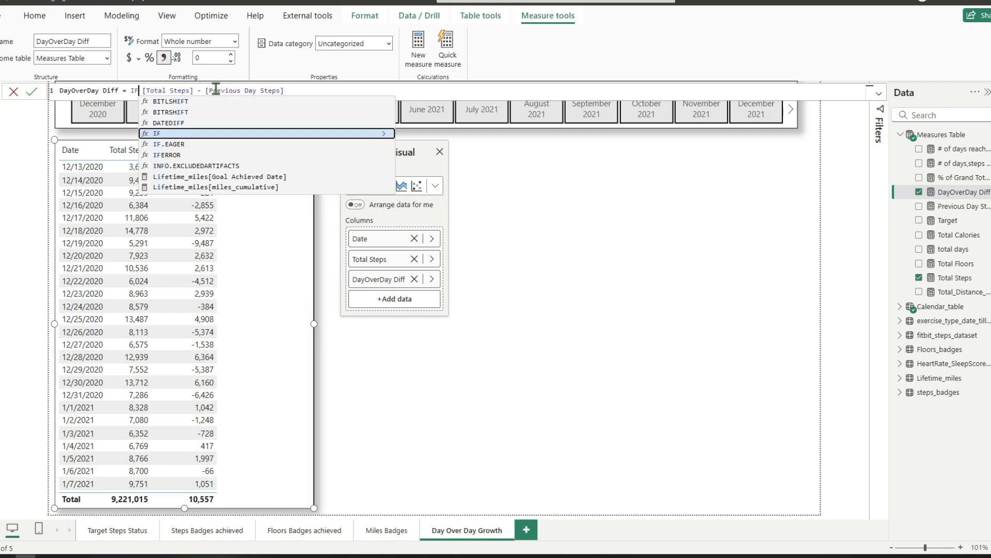
{"action": "type", "text": "(ISINSCOPE("}
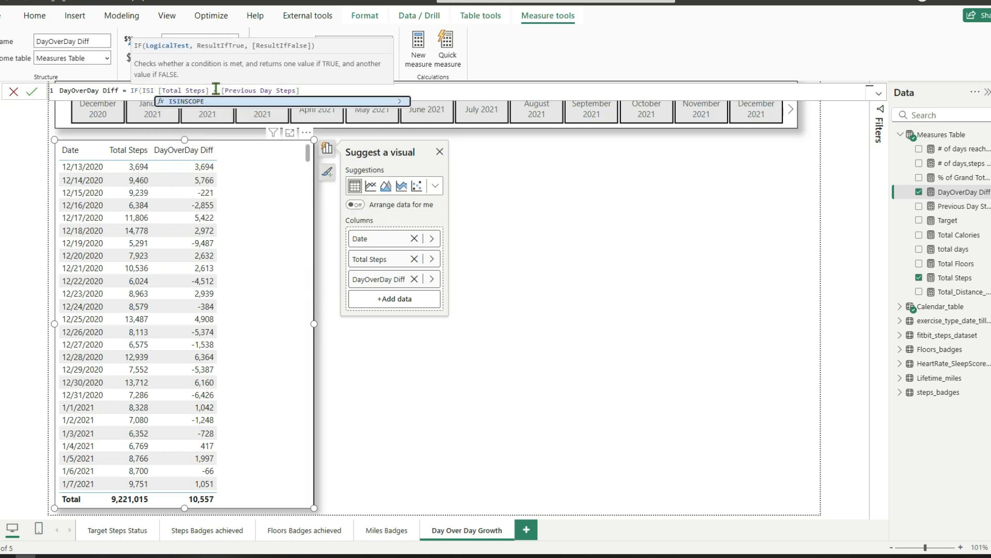
{"action": "key", "text": "Down"}
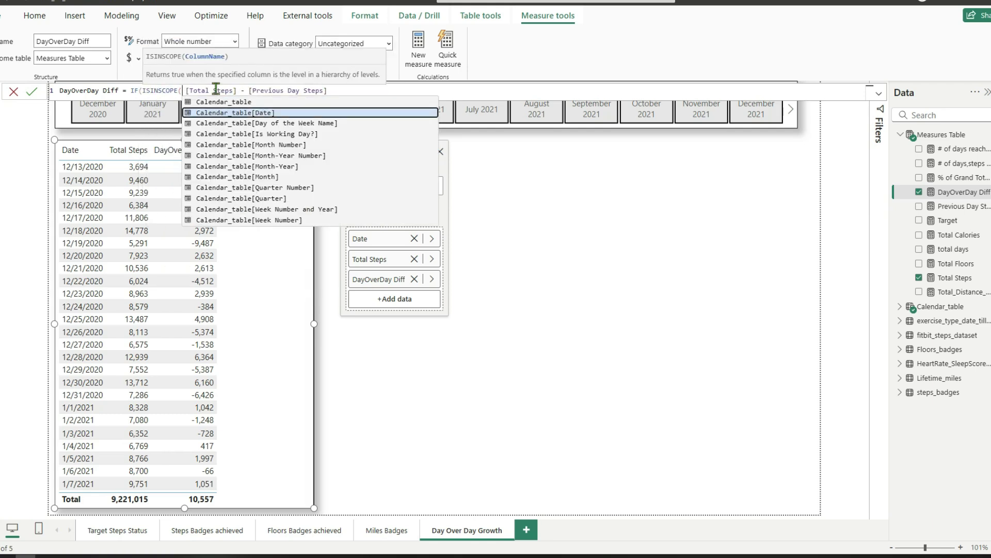
{"action": "key", "text": "Tab"}
{"action": "type", "text": "),"}
{"action": "key", "text": "shift+Return"}
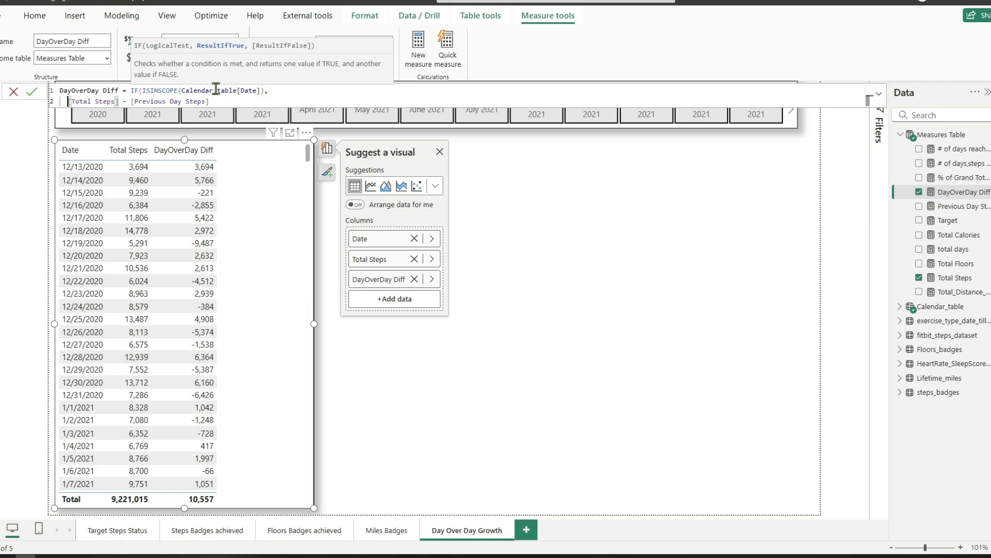
- Indent the subtraction as the IF's true result, add BLANK() as the false result and commit the DayOverDay Diff measure
{"action": "key", "text": "Tab"}
{"action": "key", "text": "Tab"}
{"action": "key", "text": "Tab"}
{"action": "key", "text": "Tab"}
{"action": "key", "text": "Tab"}
{"action": "type", "text": ","}
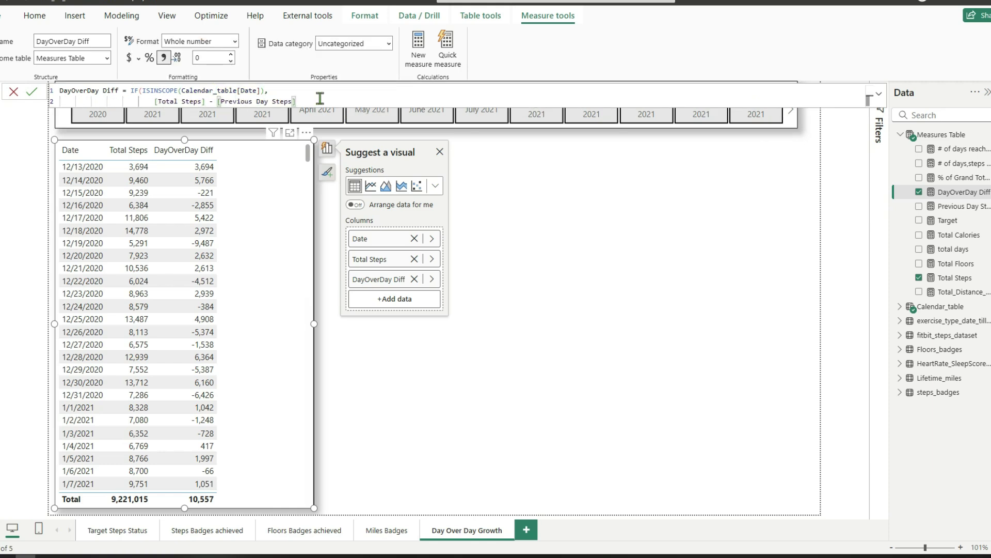
{"action": "key", "text": "shift+Return"}
{"action": "type", "text": "BLA"}
{"action": "key", "text": "Tab"}
{"action": "type", "text": ")"}
{"action": "key", "text": "shift+Return"}
{"action": "type", "text": ")"}
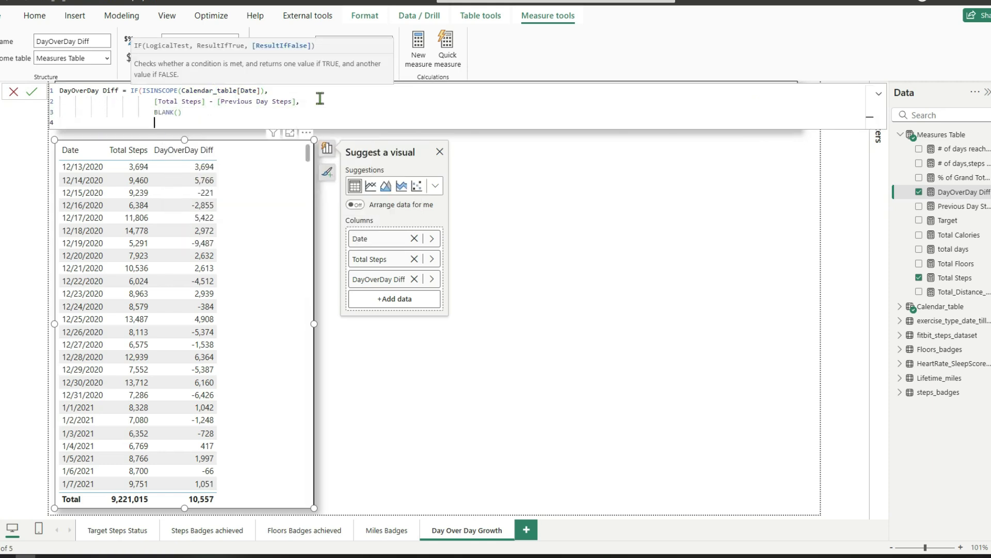
{"action": "left_click", "coordinate": [32, 93]}
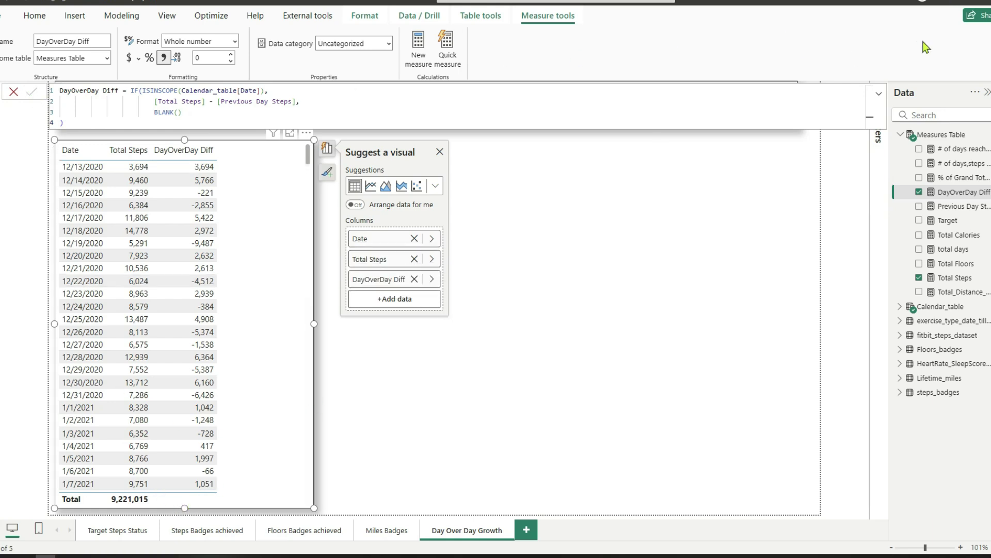
- Create a measure % DayOverDay that starts with an IF condition testing ISINSCOPE(Calendar_table[Date])
{"action": "right_click", "coordinate": [929, 137]}
{"action": "key", "text": "Escape"}
{"action": "left_click", "coordinate": [418, 49]}
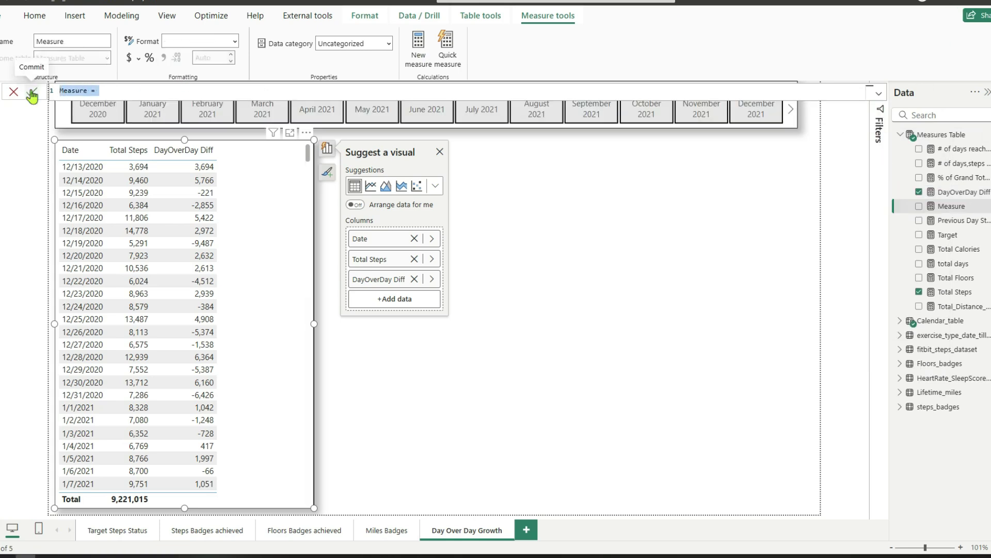
{"action": "type", "text": "% DayOverDay ="}
{"action": "key", "text": "shift+Return"}
{"action": "type", "text": "IF(ISINSCOPE("}
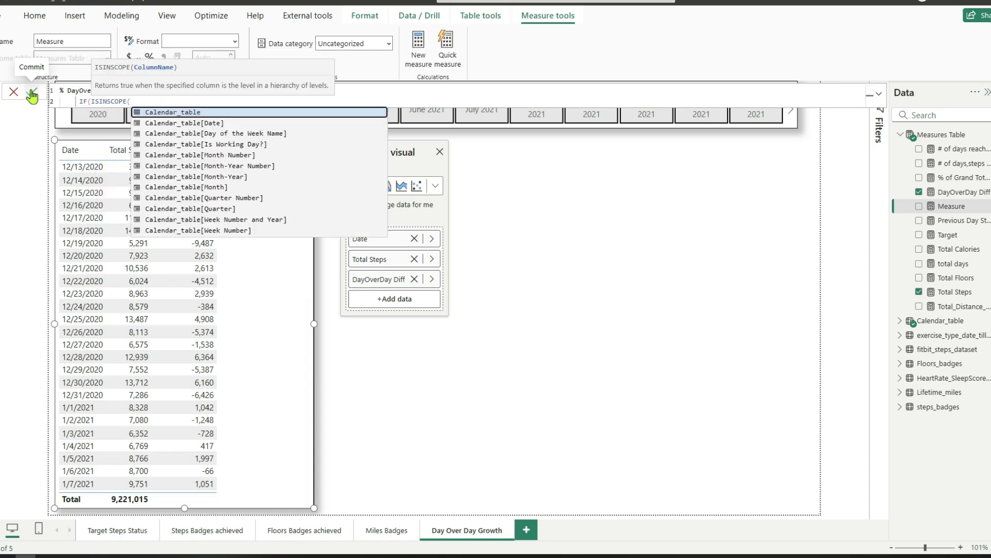
{"action": "type", "text": "Calendar_table[Date]),"}
{"action": "key", "text": "shift+Return"}
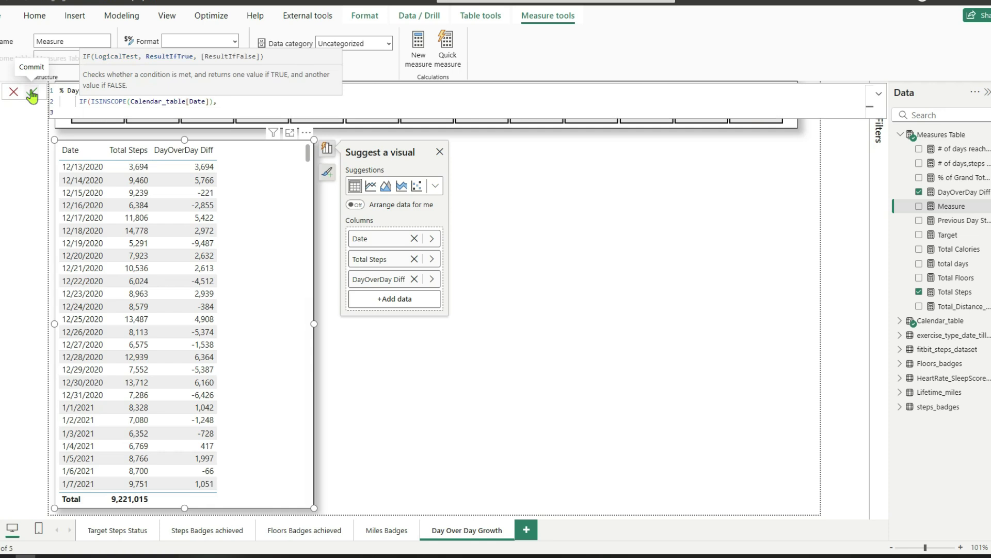
- Add a DIVIDE of [DayOverDay Diff] by [Previous Day Steps] as the IF's true result in % DayOverDay
{"action": "type", "text": "DIVIDE(         "}
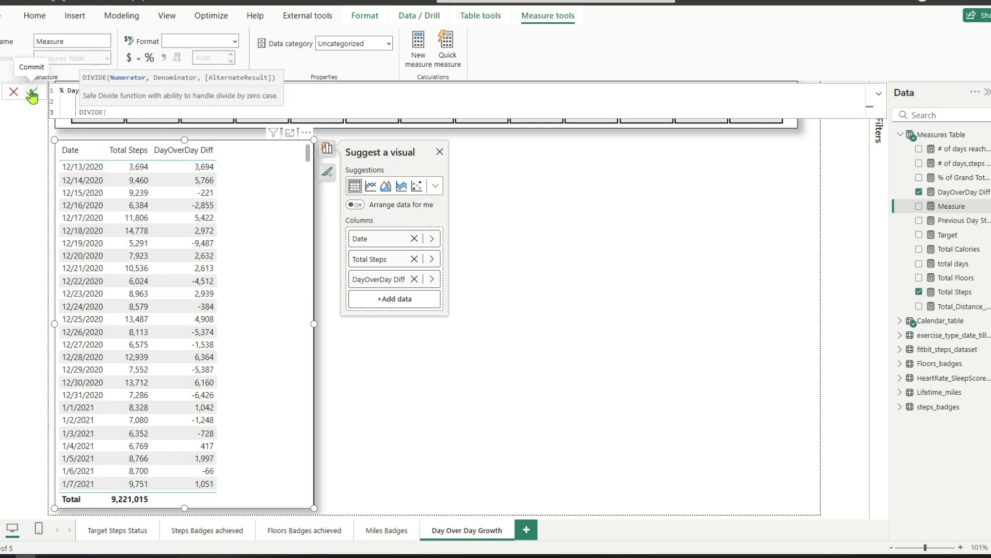
{"action": "type", "text": "[day"}
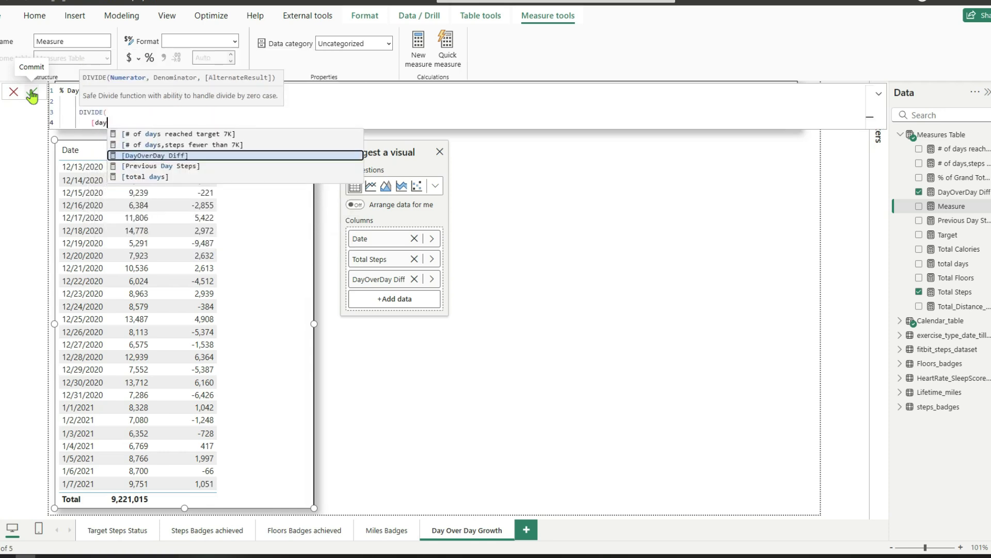
{"action": "key", "text": "Tab"}
{"action": "type", "text": ","}
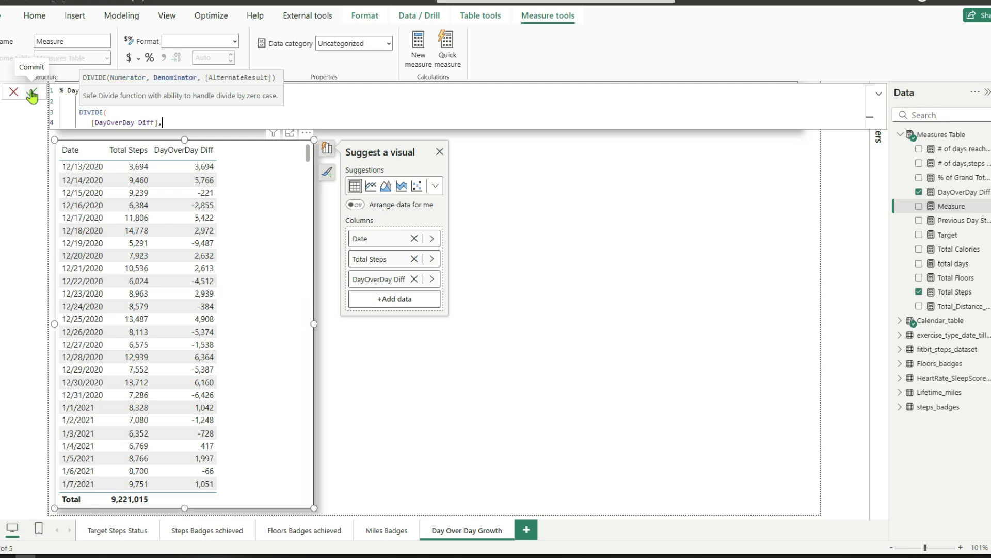
{"action": "key", "text": "shift+Return"}
{"action": "type", "text": "prev"}
{"action": "key", "text": "Tab"}
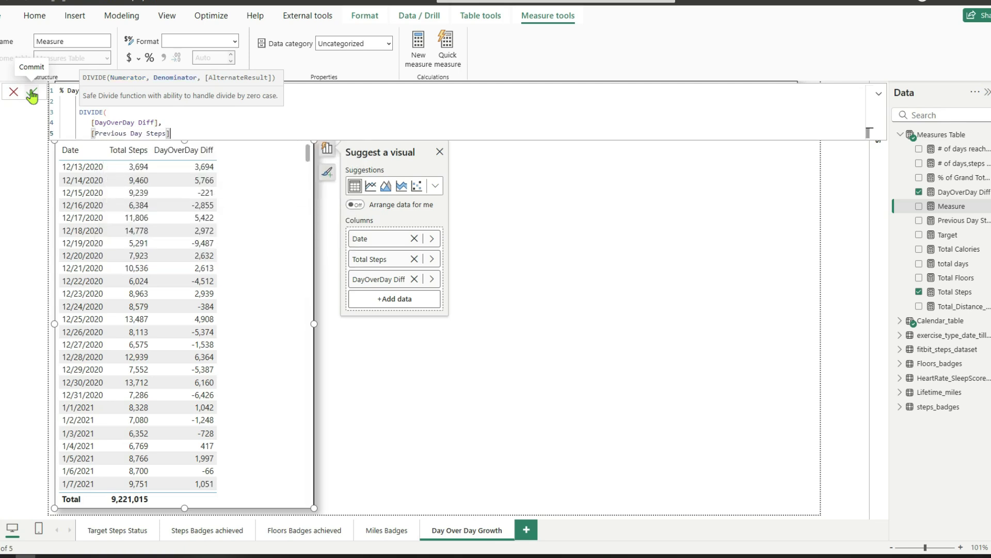
{"action": "key", "text": "shift+Return"}
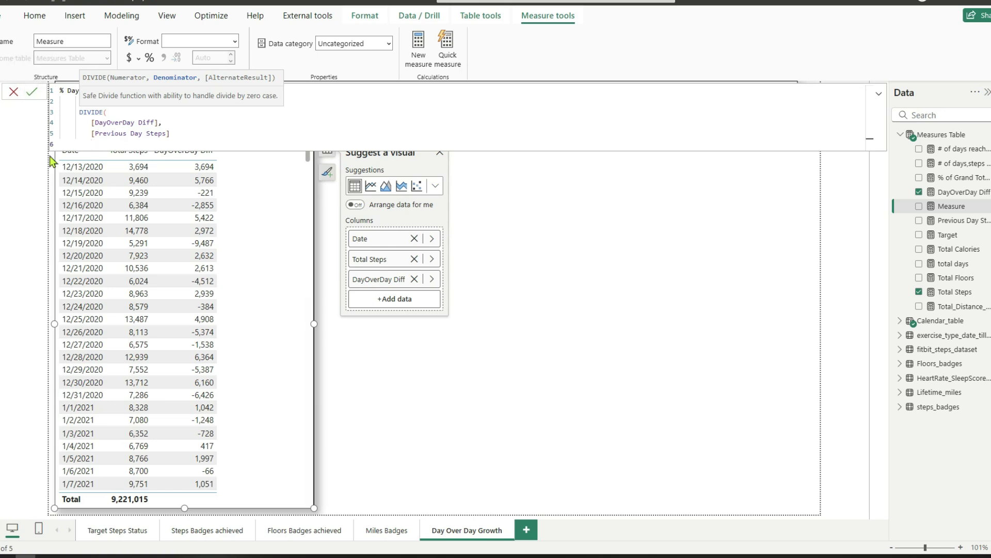
- Close the DIVIDE, add BLANK() as the IF's false result and commit the % DayOverDay measure
{"action": "left_click", "coordinate": [183, 133]}
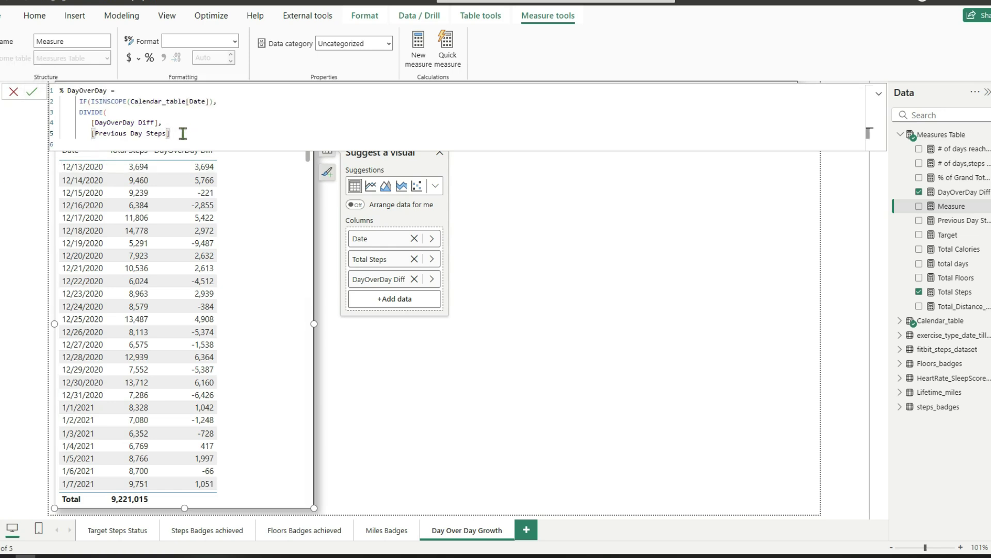
{"action": "type", "text": "),"}
{"action": "key", "text": "shift+Return"}
{"action": "type", "text": "BL"}
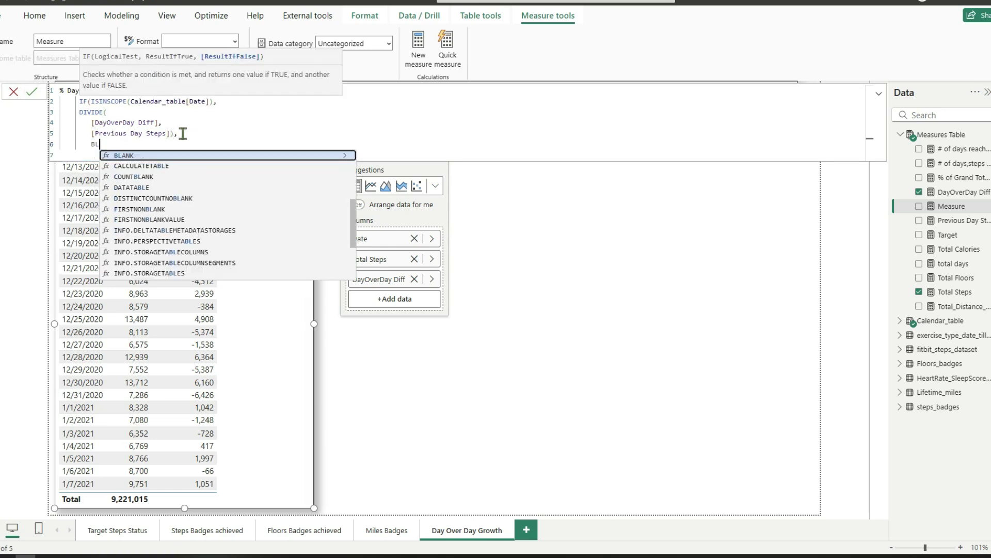
{"action": "key", "text": "Tab"}
{"action": "type", "text": ")"}
{"action": "key", "text": "shift+Return"}
{"action": "type", "text": ")"}
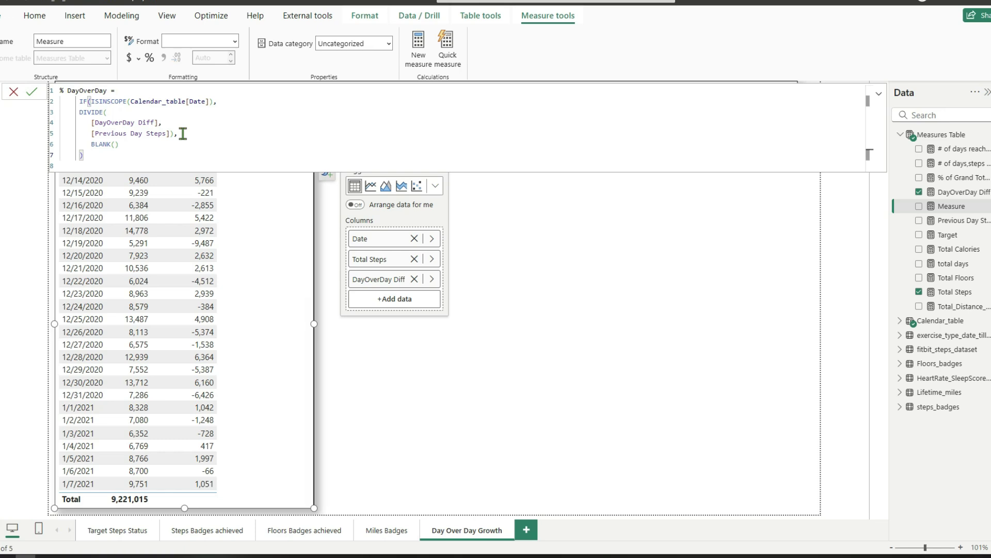
{"action": "left_click", "coordinate": [32, 93]}
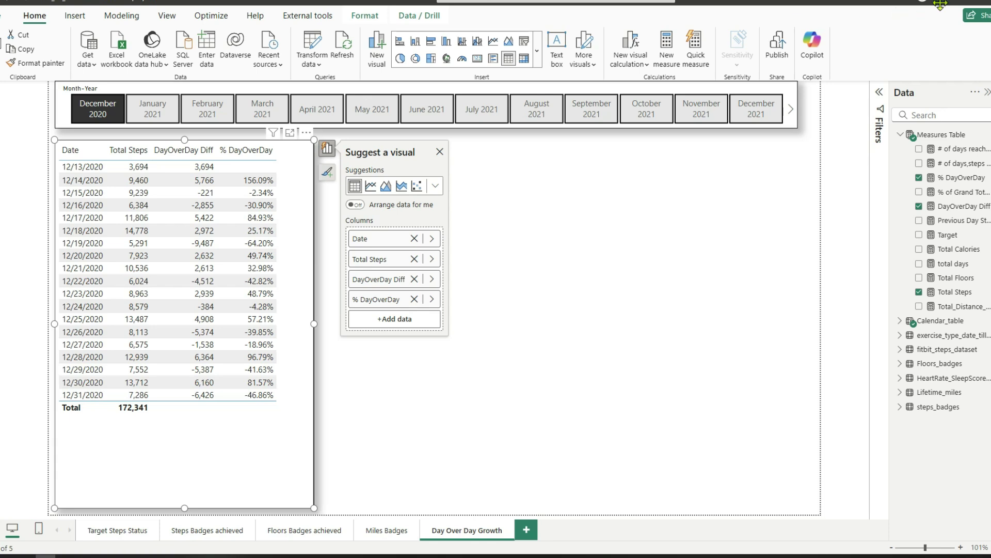
- Turn on single select for the Month-Year slicer
{"action": "left_click", "coordinate": [794, 127]}
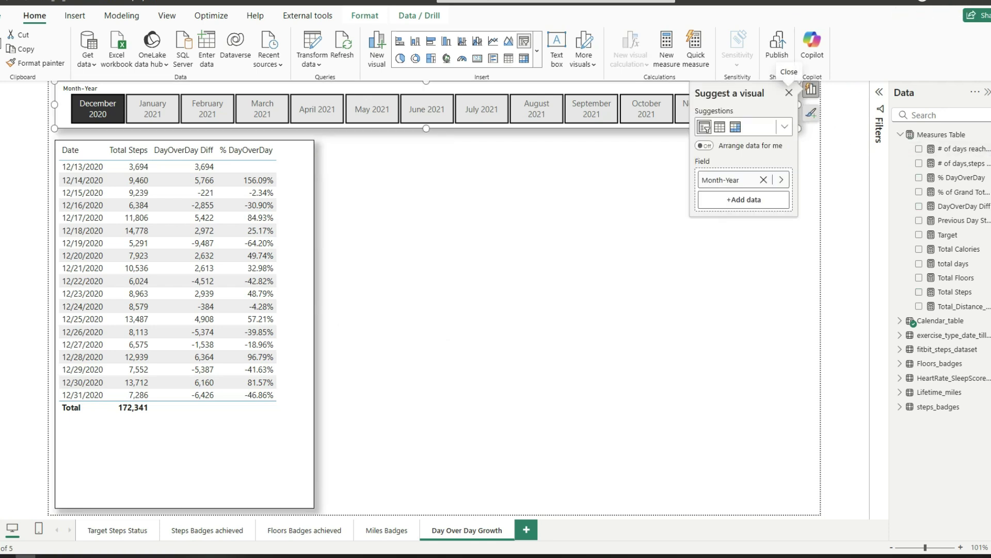
{"action": "left_click", "coordinate": [986, 129]}
{"action": "left_click", "coordinate": [900, 216]}
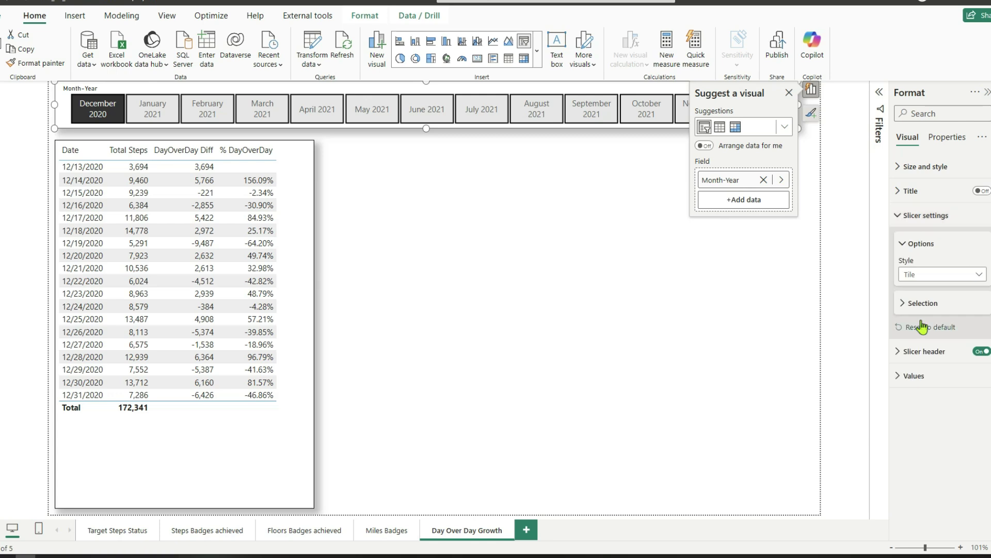
{"action": "left_click", "coordinate": [903, 305]}
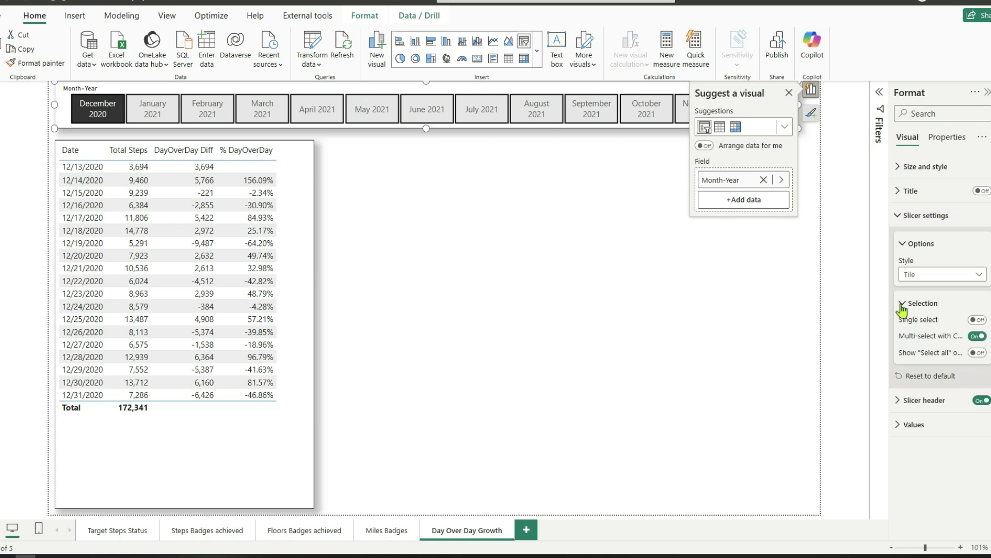
{"action": "left_click", "coordinate": [977, 320]}
{"action": "left_click", "coordinate": [578, 288]}
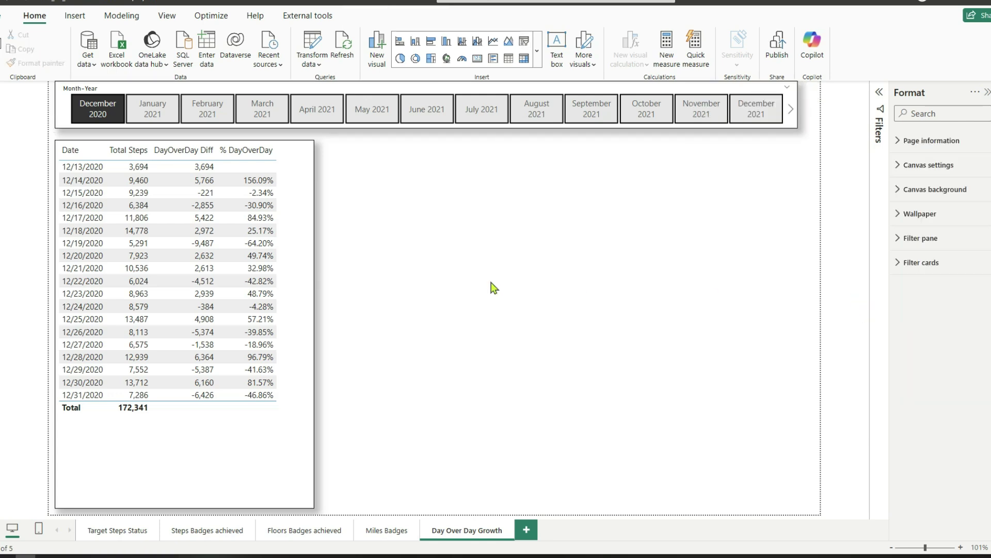
- Duplicate the steps table visual and place the copy beside the original on the same page
{"action": "left_click", "coordinate": [295, 444]}
{"action": "right_click", "coordinate": [294, 444]}
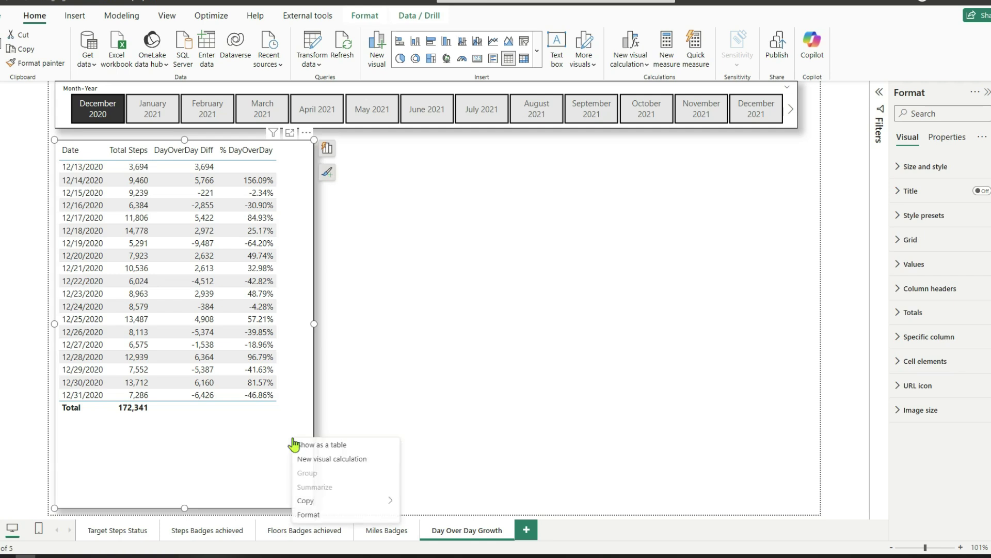
{"action": "mouse_move", "coordinate": [320, 501]}
{"action": "left_click", "coordinate": [418, 502]}
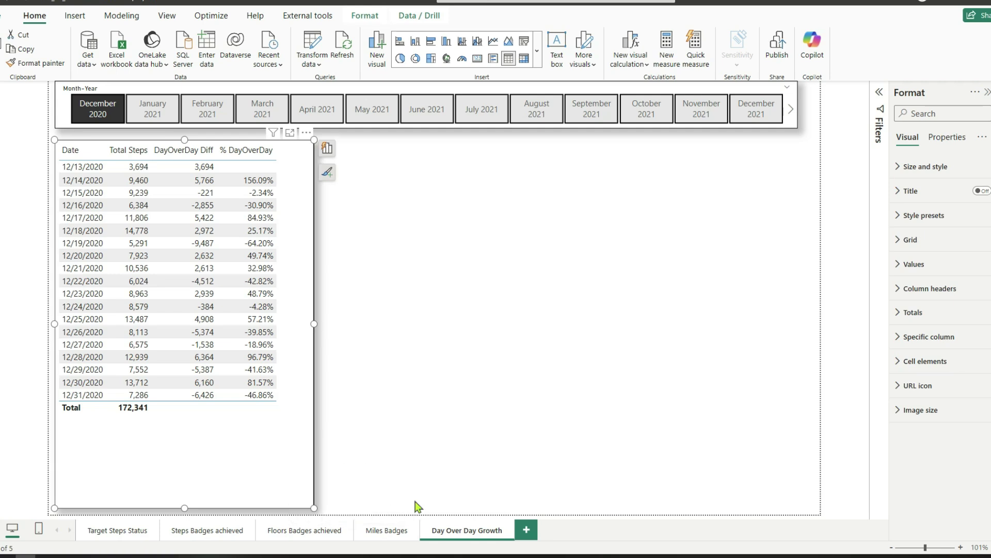
{"action": "right_click", "coordinate": [393, 363]}
{"action": "left_click", "coordinate": [413, 373]}
{"action": "left_click_drag", "start_coordinate": [301, 151], "coordinate": [655, 138]}
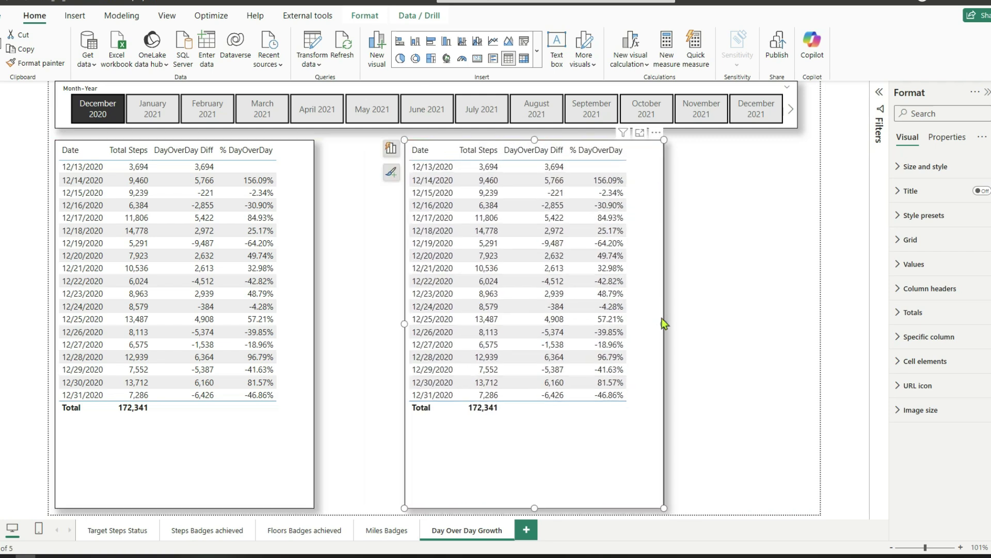
- Widen the copied table to fill the space beside the original and convert it to a line chart
{"action": "left_click_drag", "start_coordinate": [664, 324], "coordinate": [783, 334]}
{"action": "left_click_drag", "start_coordinate": [400, 323], "coordinate": [340, 312]}
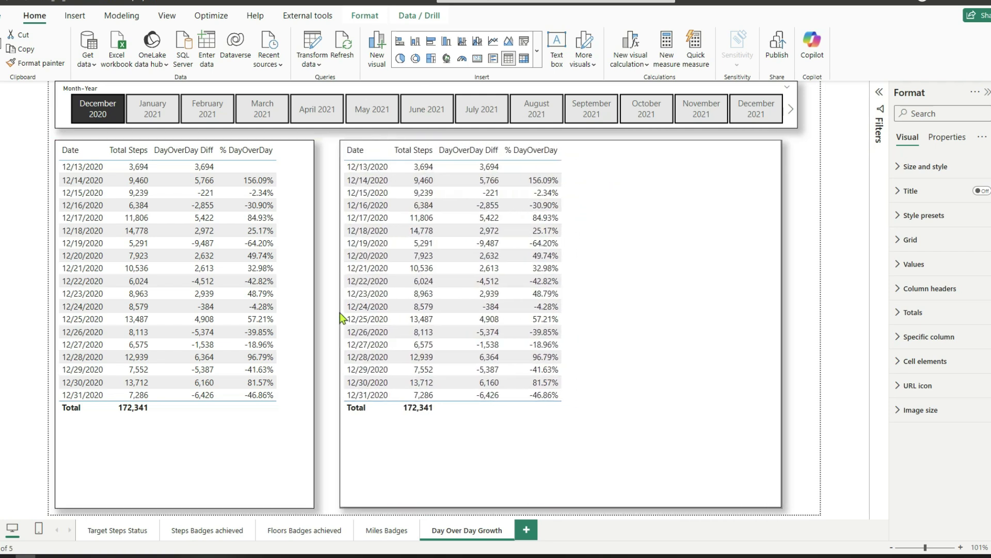
{"action": "left_click", "coordinate": [493, 43]}
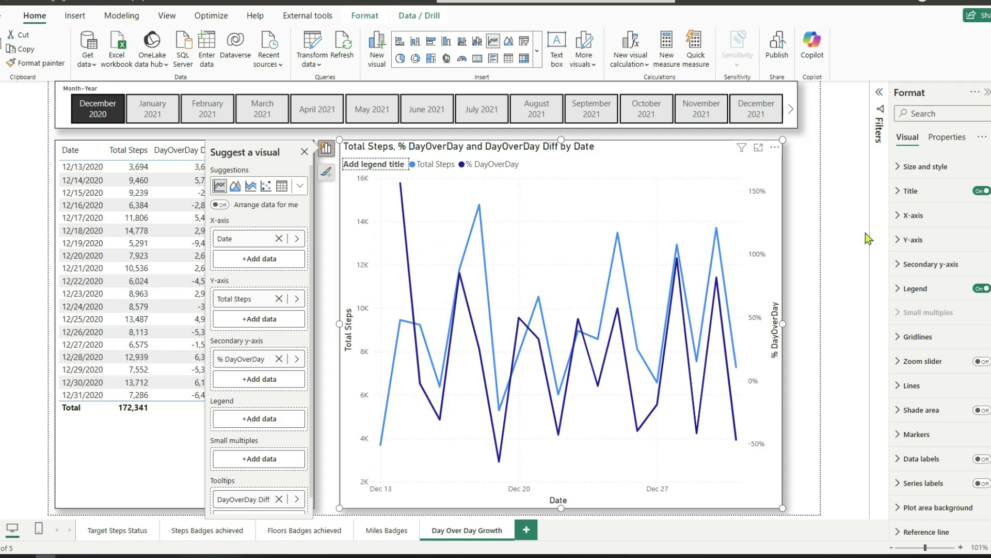
- Format the chart's % DayOverDay line with a dashed style and an orange color
{"action": "left_click", "coordinate": [900, 391]}
{"action": "left_click", "coordinate": [910, 448]}
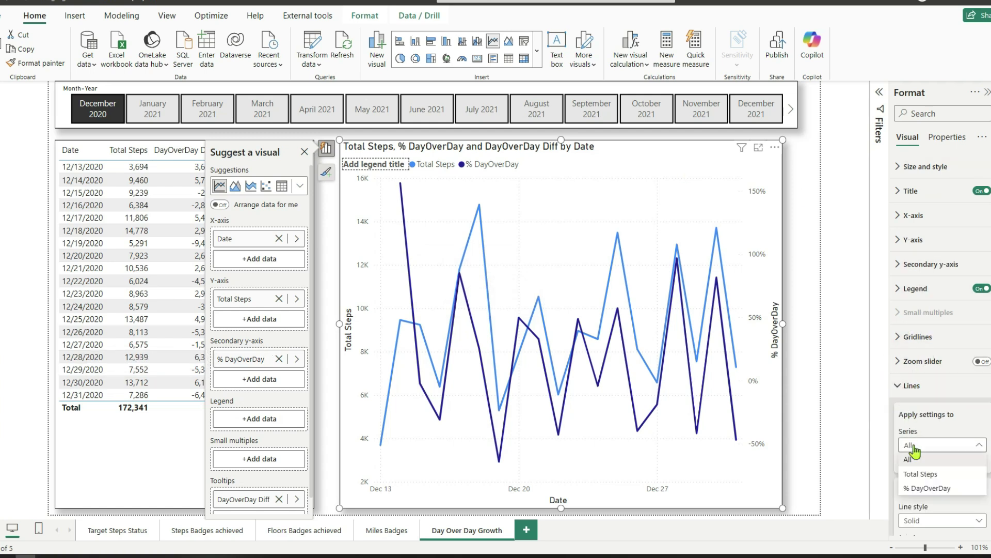
{"action": "left_click", "coordinate": [929, 488]}
{"action": "scroll", "coordinate": [944, 495], "scroll_direction": "down", "scroll_amount": 4}
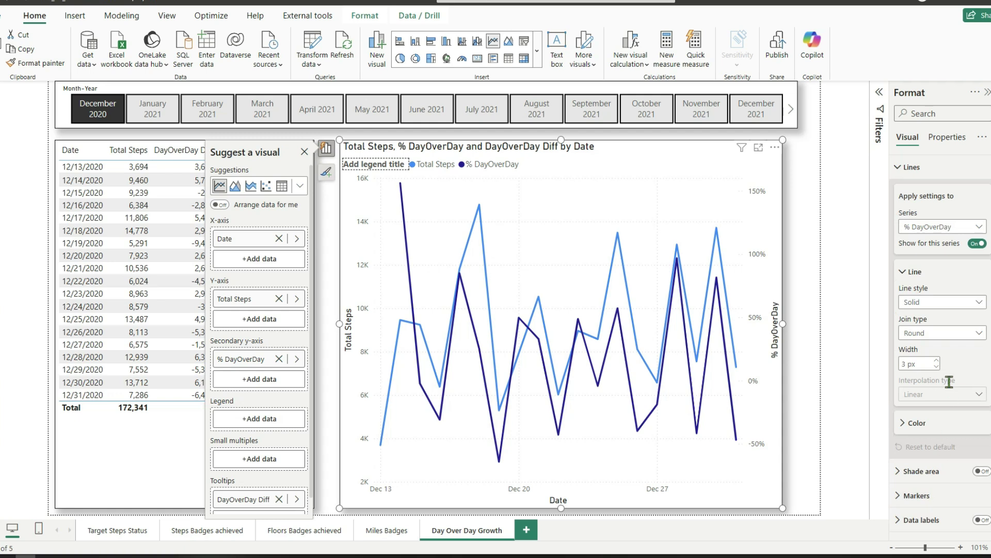
{"action": "left_click", "coordinate": [966, 306]}
{"action": "left_click", "coordinate": [911, 331]}
{"action": "left_click", "coordinate": [908, 427]}
{"action": "left_click", "coordinate": [923, 469]}
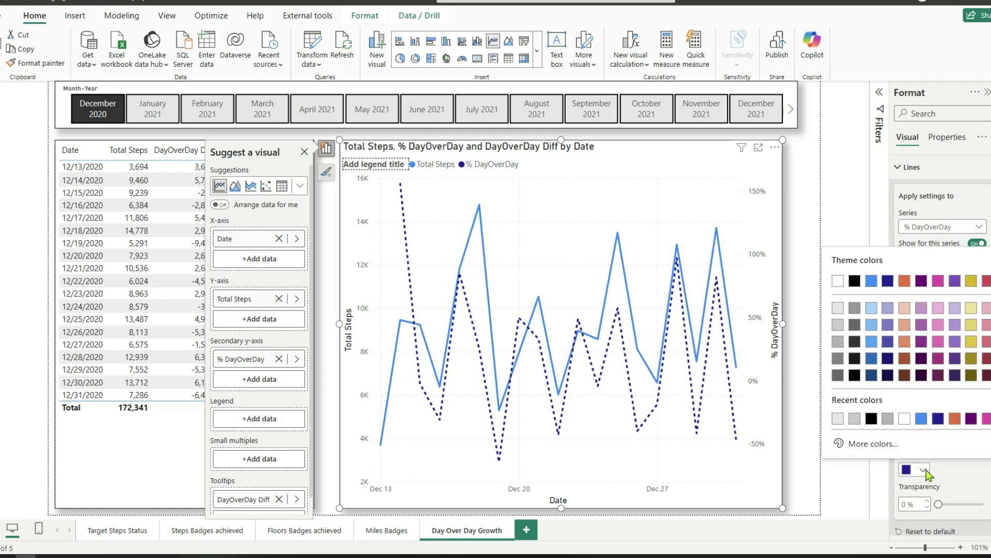
{"action": "left_click", "coordinate": [955, 419]}
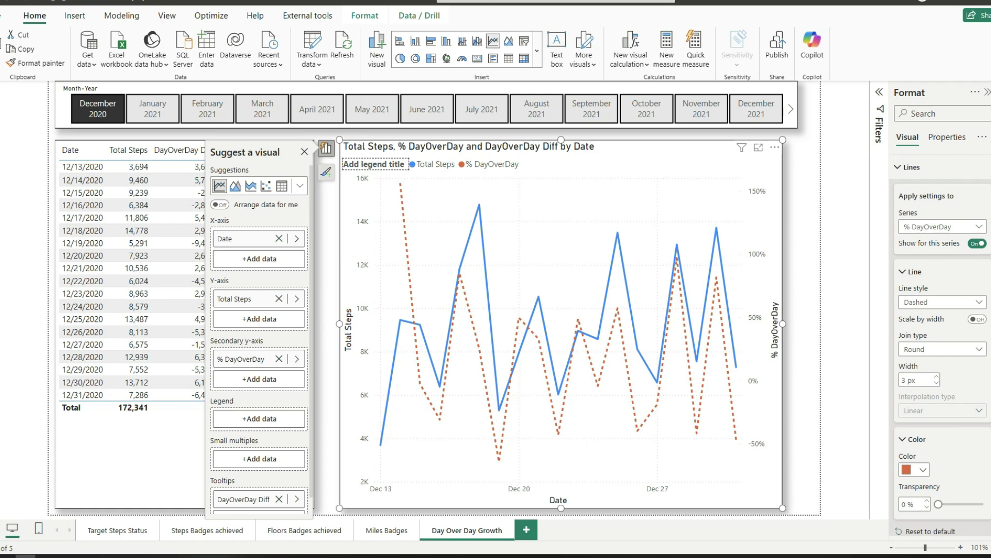
{"action": "left_click", "coordinate": [912, 167]}
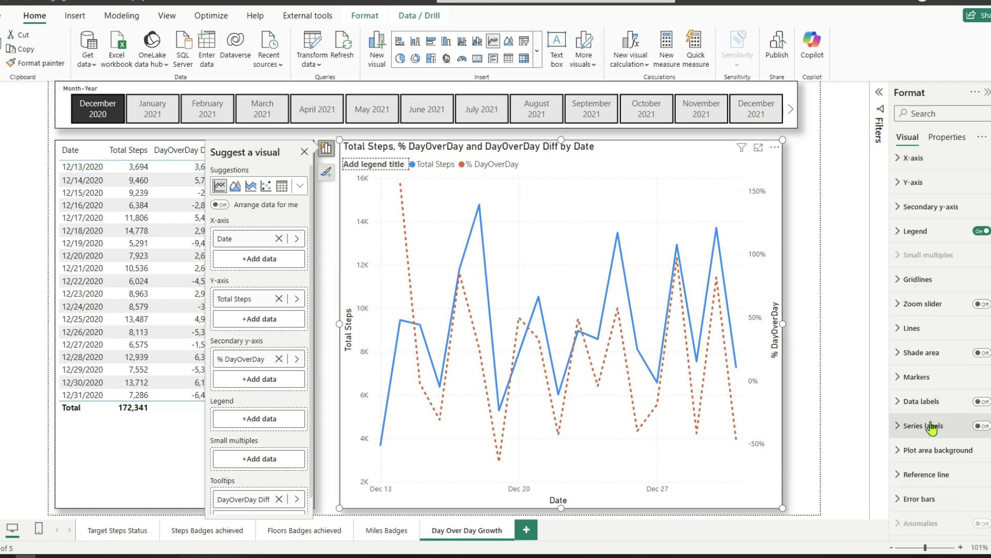
- Turn on data labels for the line chart and hide them for the Total Steps series
{"action": "left_click", "coordinate": [897, 403]}
{"action": "left_click", "coordinate": [932, 461]}
{"action": "left_click", "coordinate": [932, 489]}
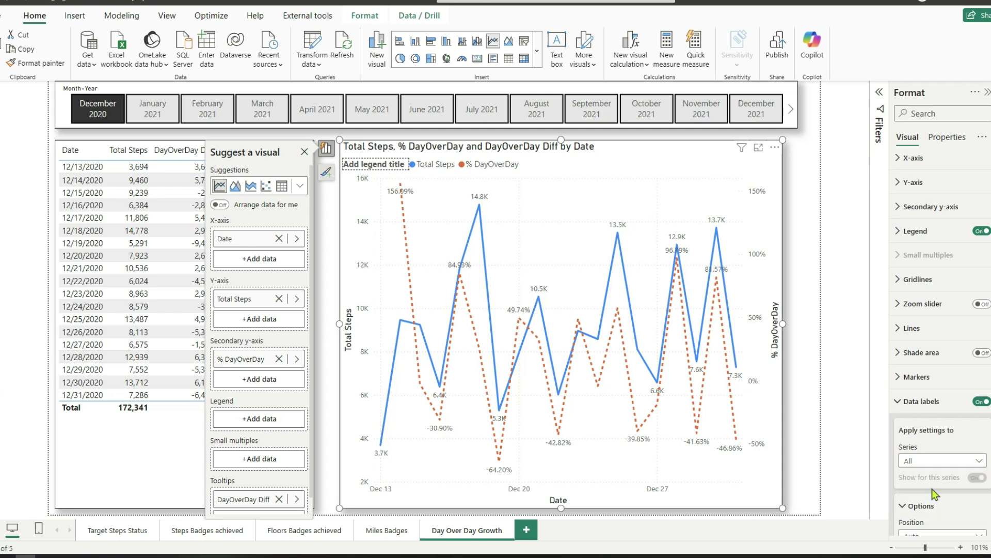
{"action": "left_click", "coordinate": [976, 479]}
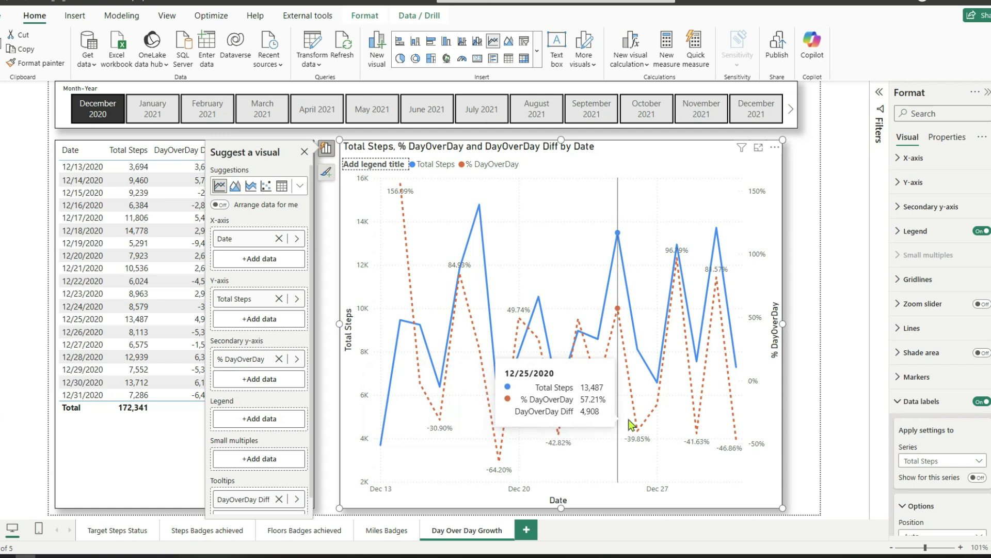
{"action": "left_click", "coordinate": [303, 153]}
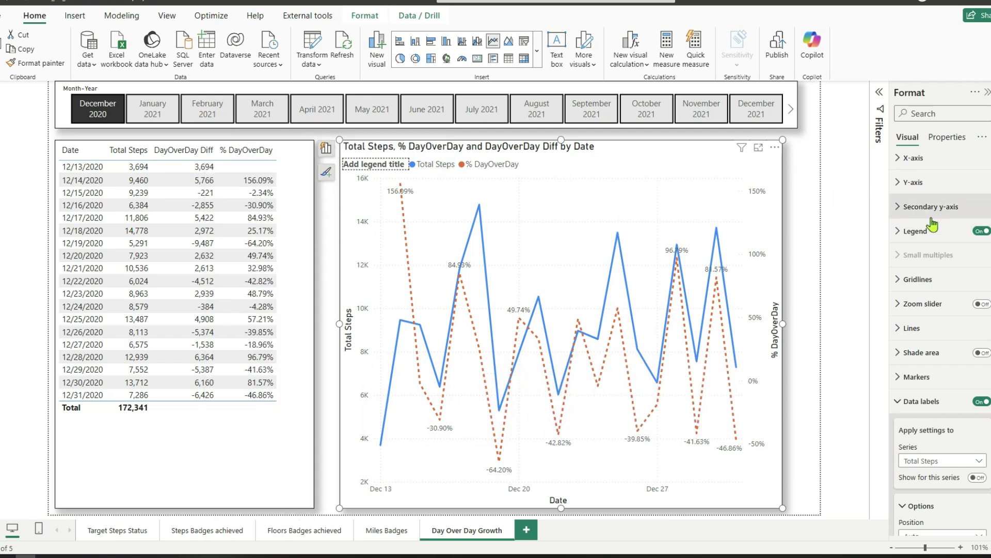
- Turn off the line chart's title and set its legend position to top center
{"action": "scroll", "coordinate": [932, 225], "scroll_direction": "up", "scroll_amount": 2}
{"action": "left_click", "coordinate": [982, 190]}
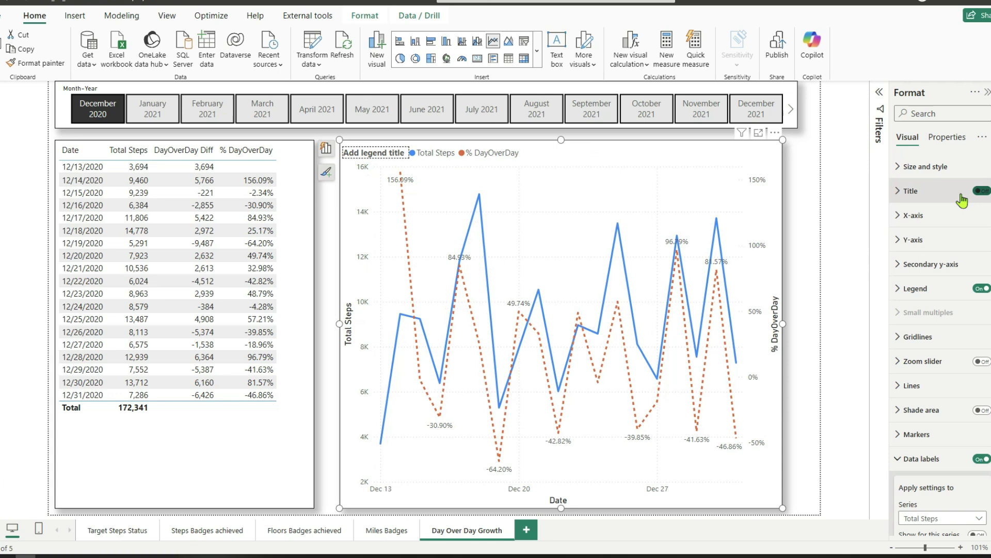
{"action": "left_click", "coordinate": [898, 289]}
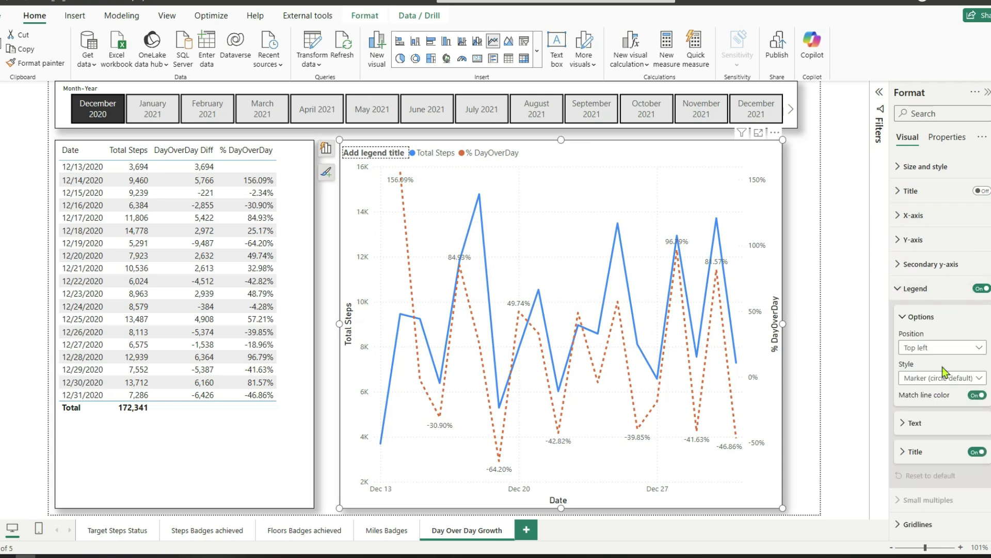
{"action": "left_click", "coordinate": [943, 347]}
{"action": "left_click", "coordinate": [904, 349]}
{"action": "left_click", "coordinate": [802, 283]}
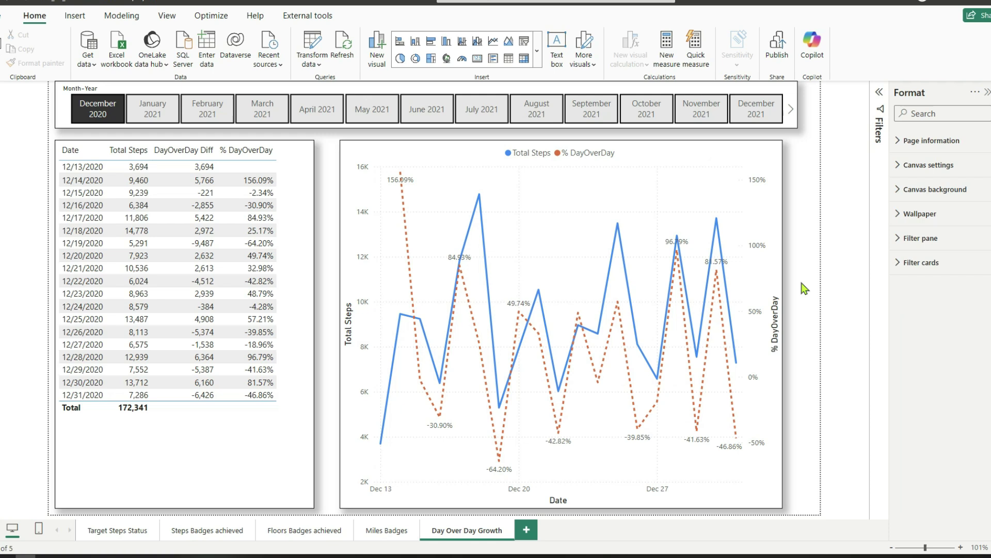
- Filter the page to August 2021 with the Month-Year slicer
{"action": "left_click", "coordinate": [551, 116]}
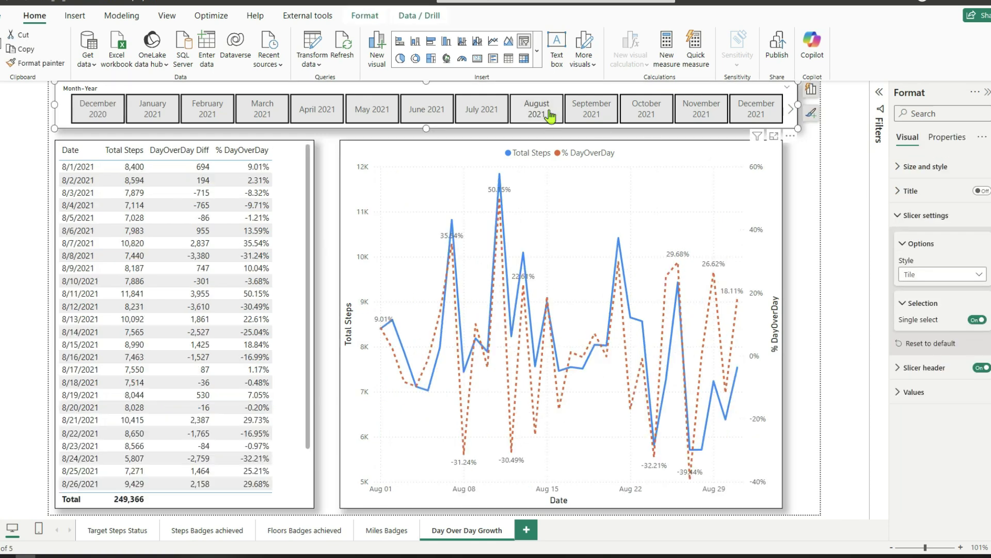